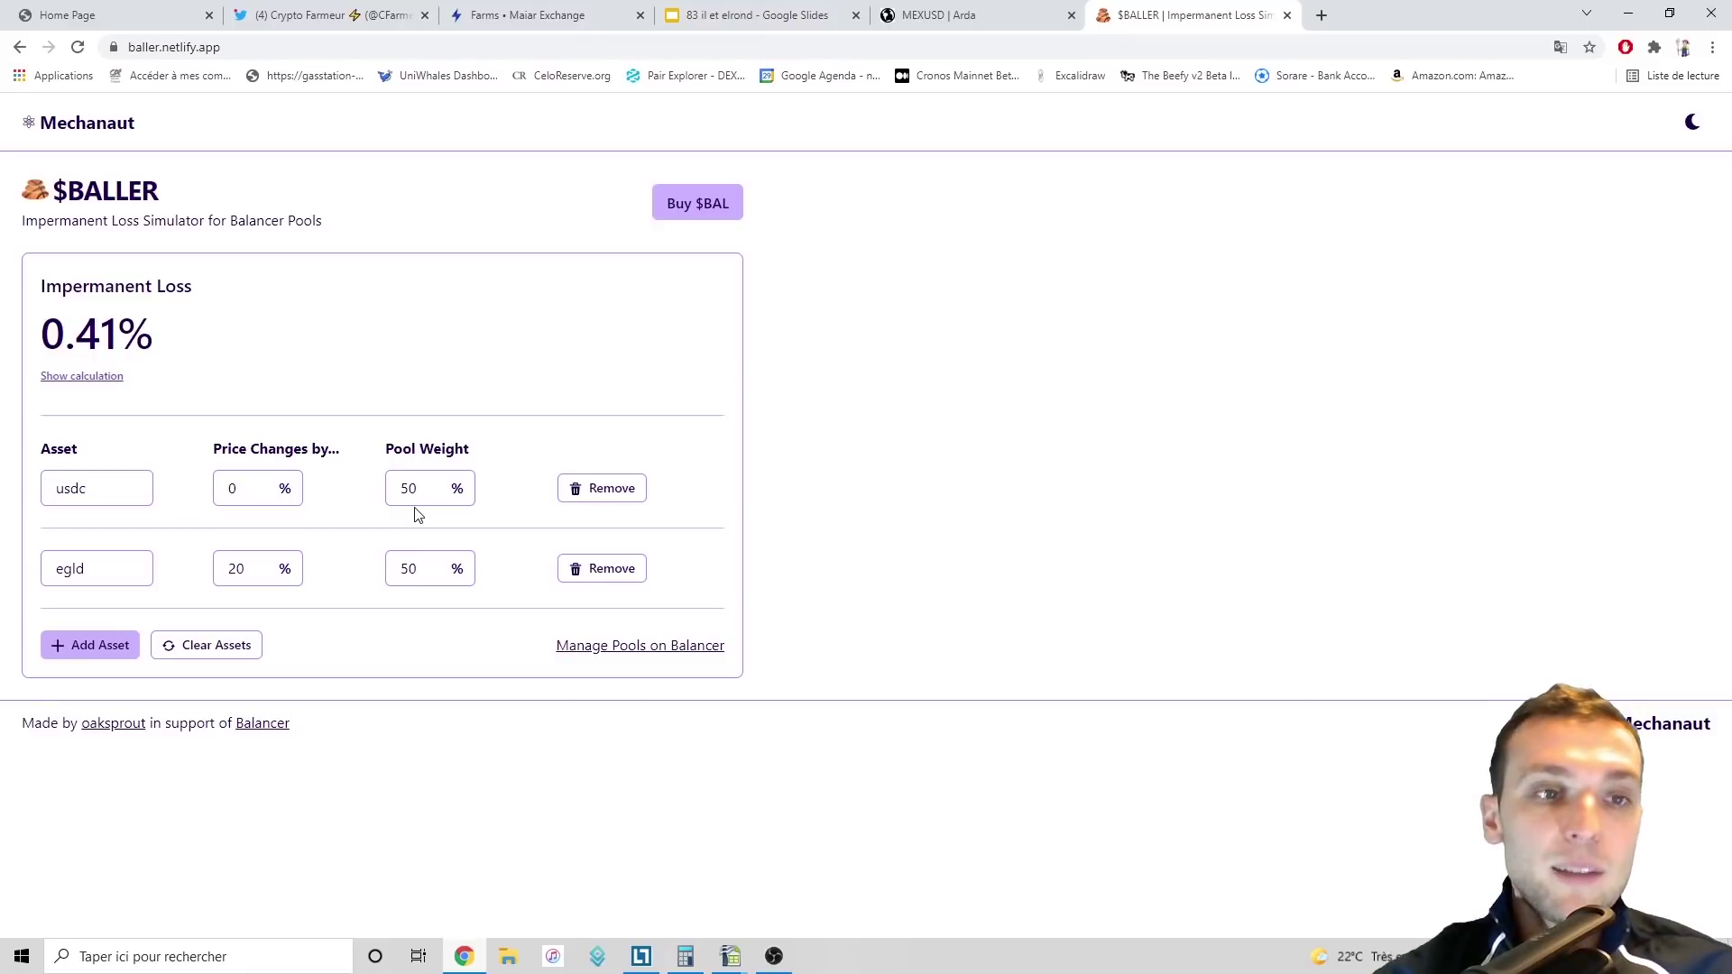
Step: Review the price change values of the usdc and egld assets in the impermanent loss simulator
double_click(280, 491)
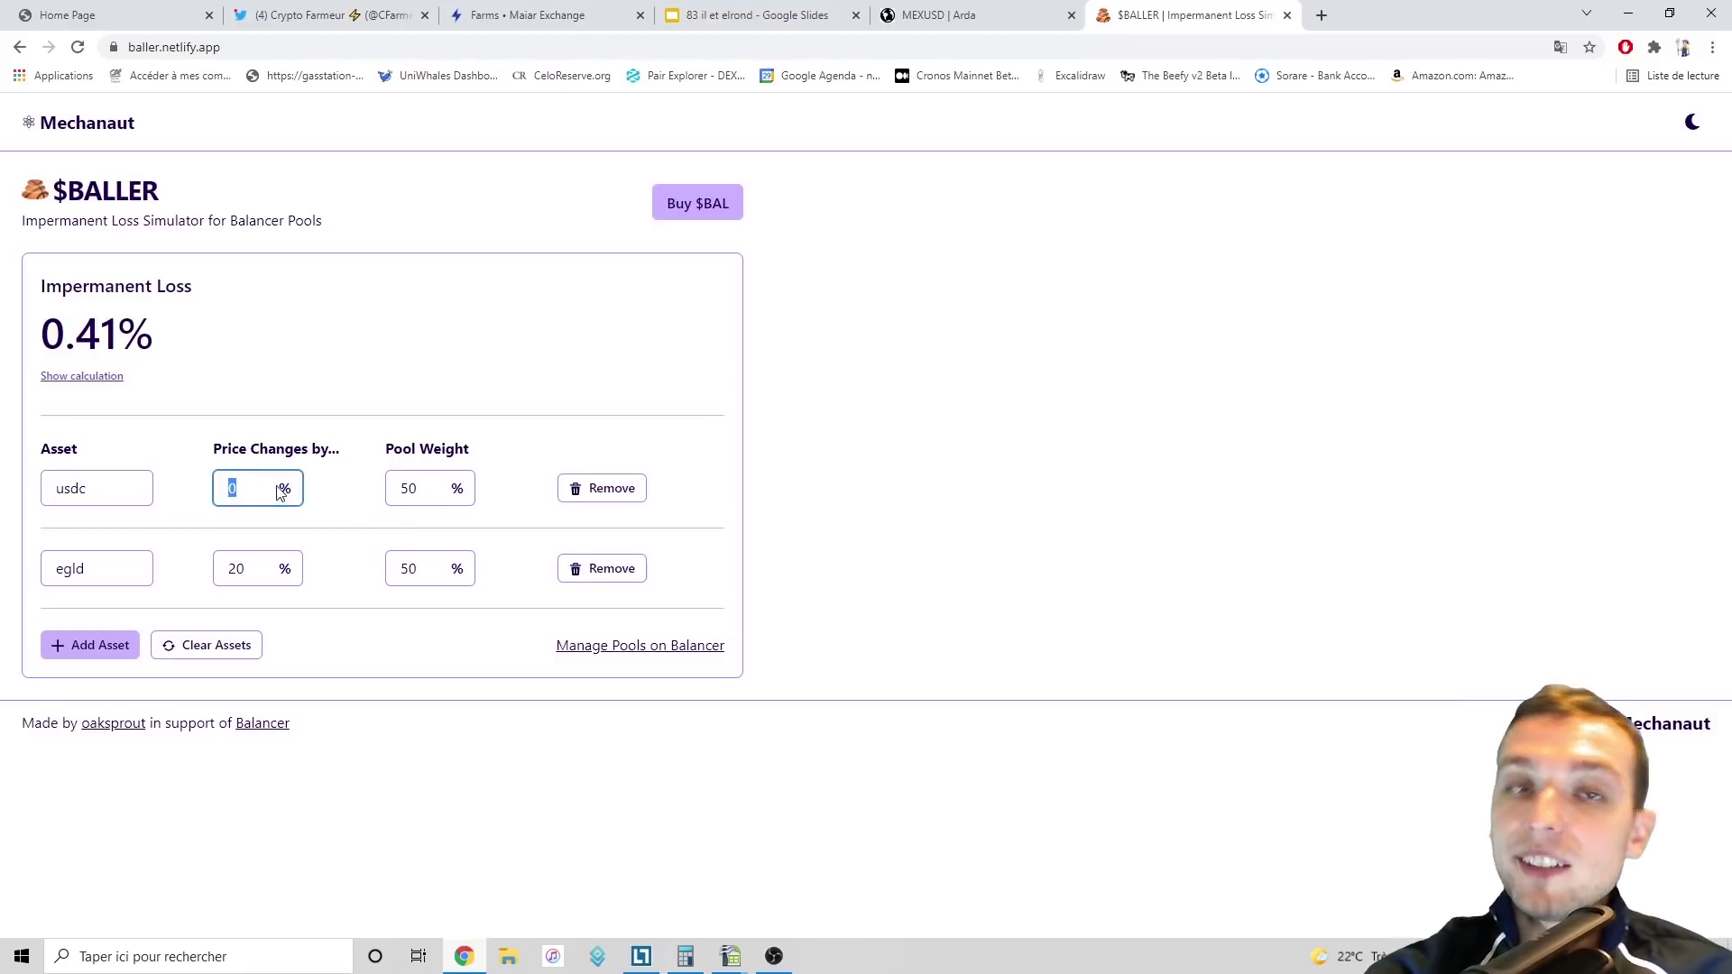
click(248, 568)
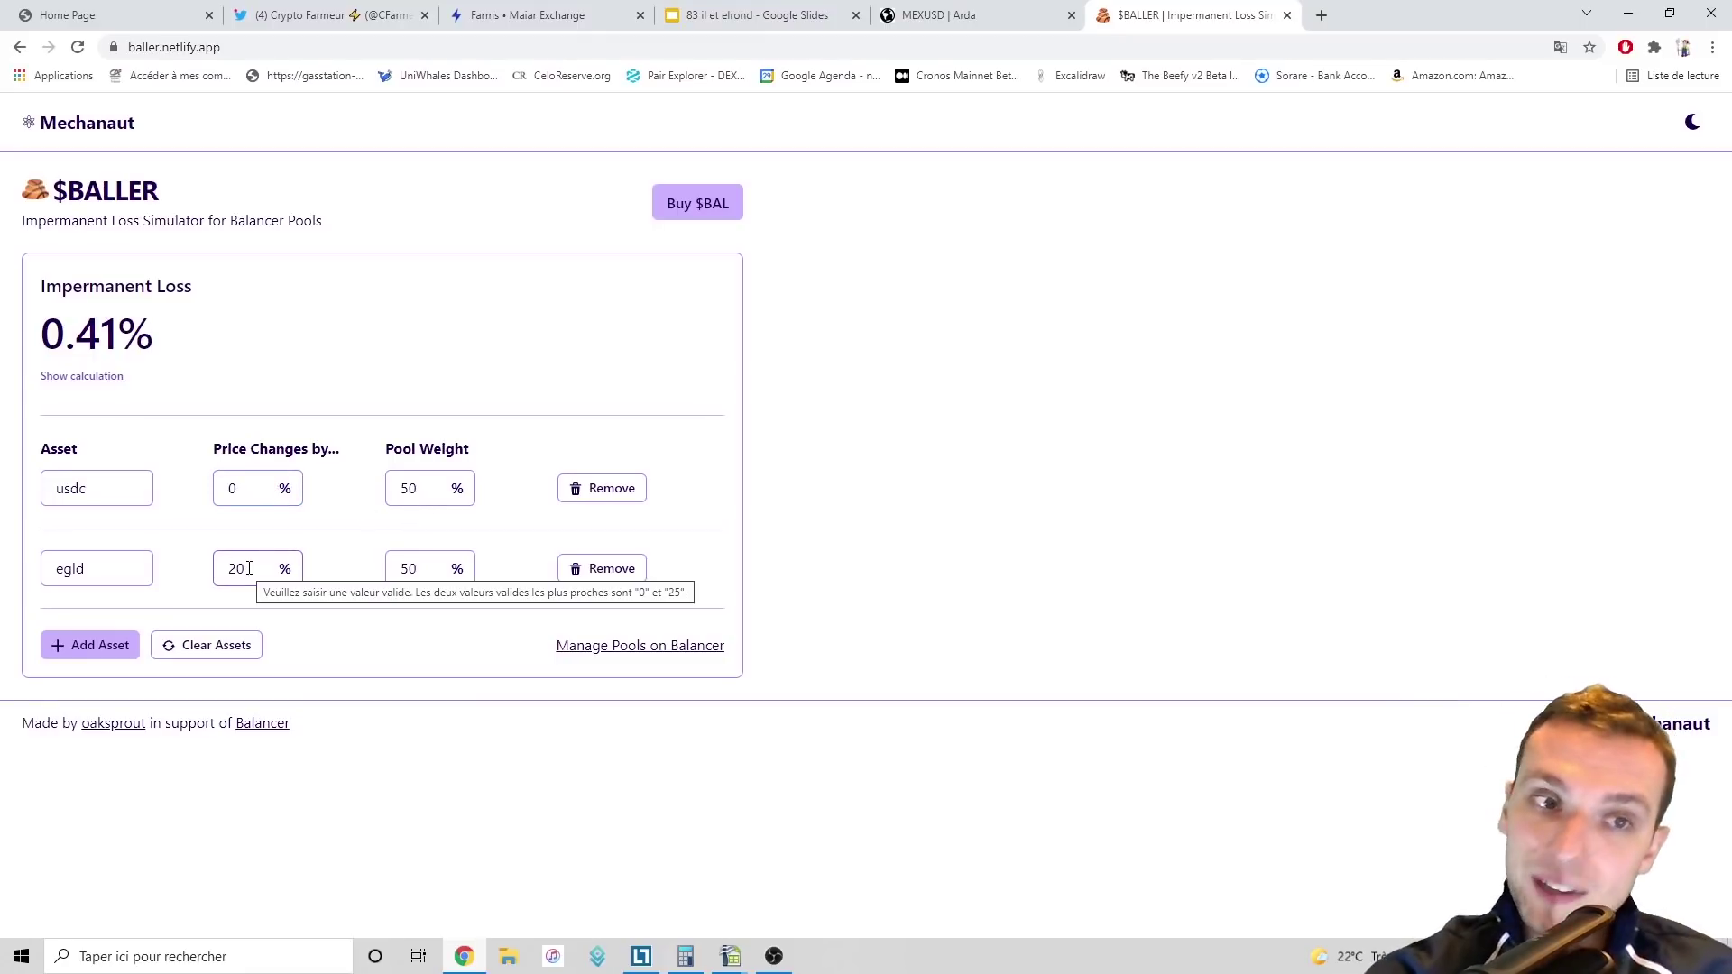
double_click(249, 568)
click(251, 570)
double_click(252, 571)
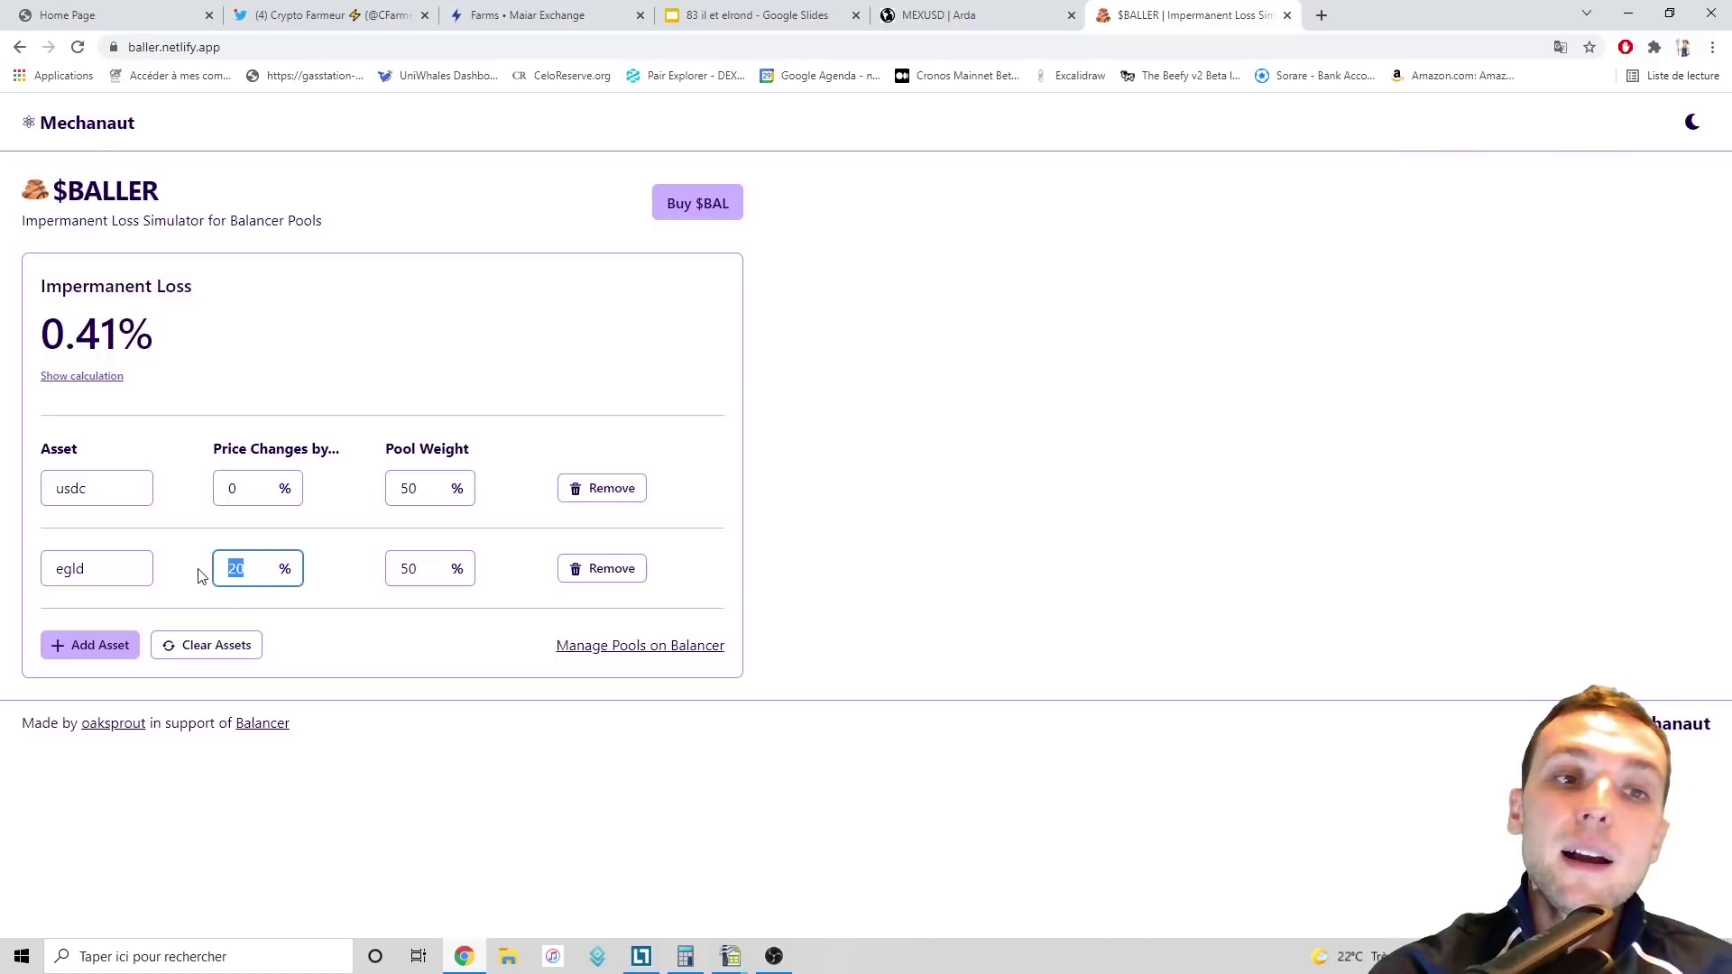
click(255, 573)
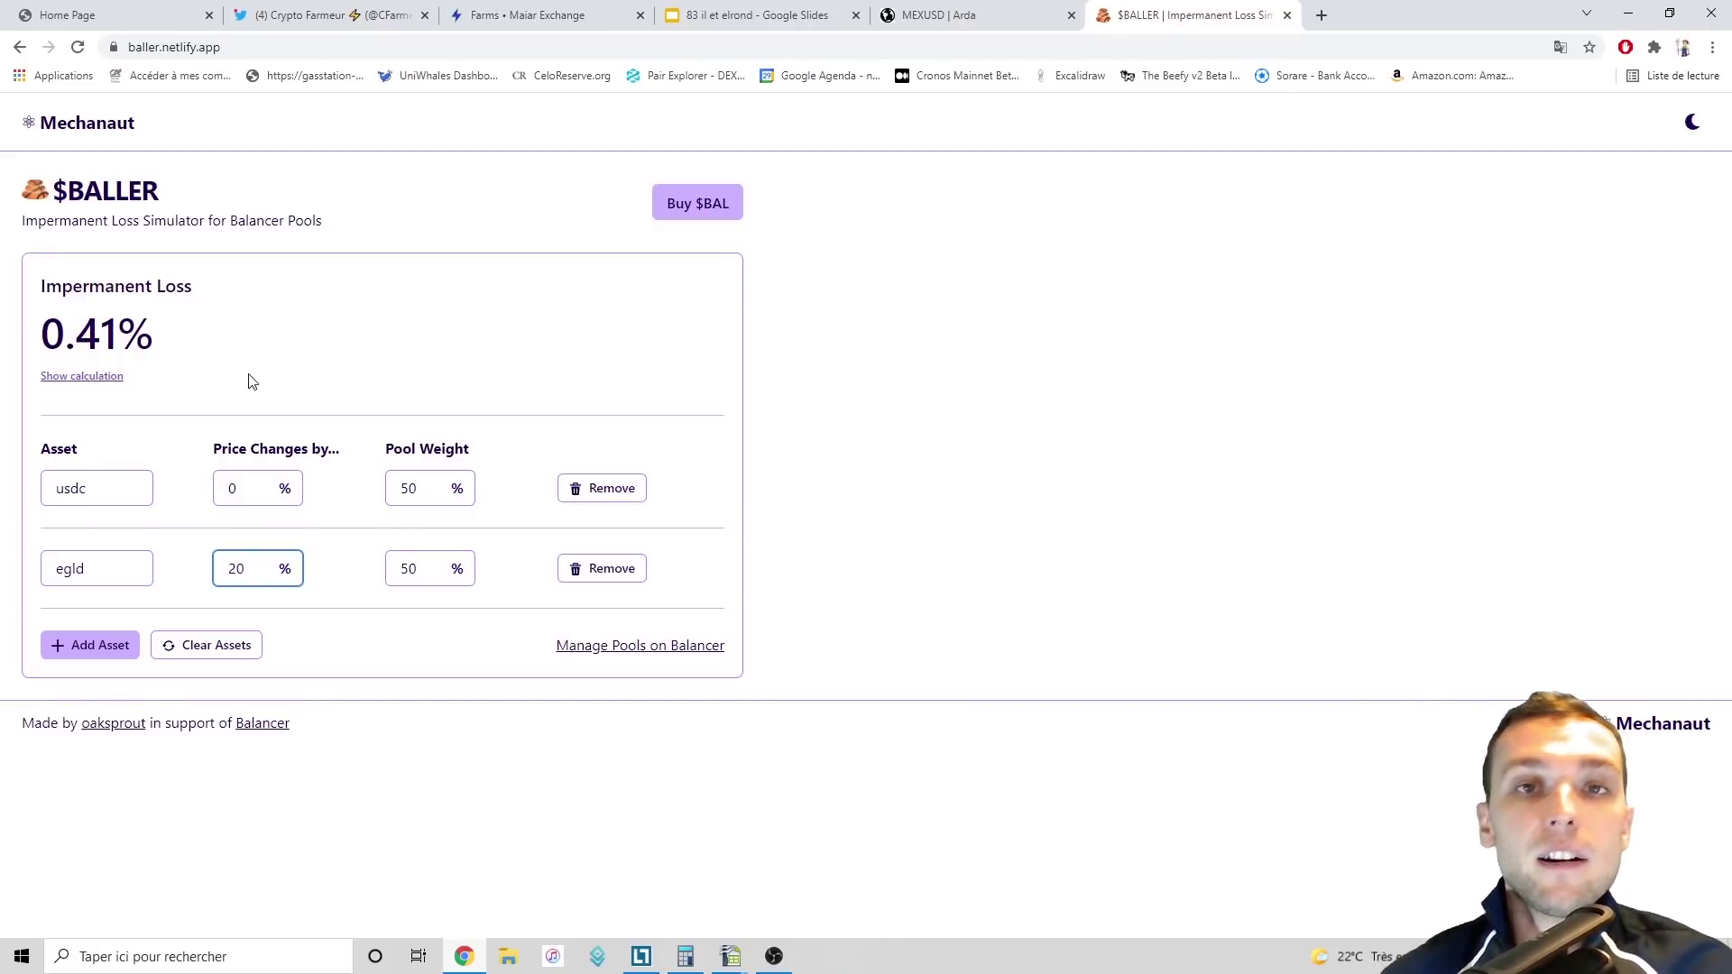
Step: Switch to the Tableau IL.ods spreadsheet in OpenOffice Calc
mouse_move(730, 956)
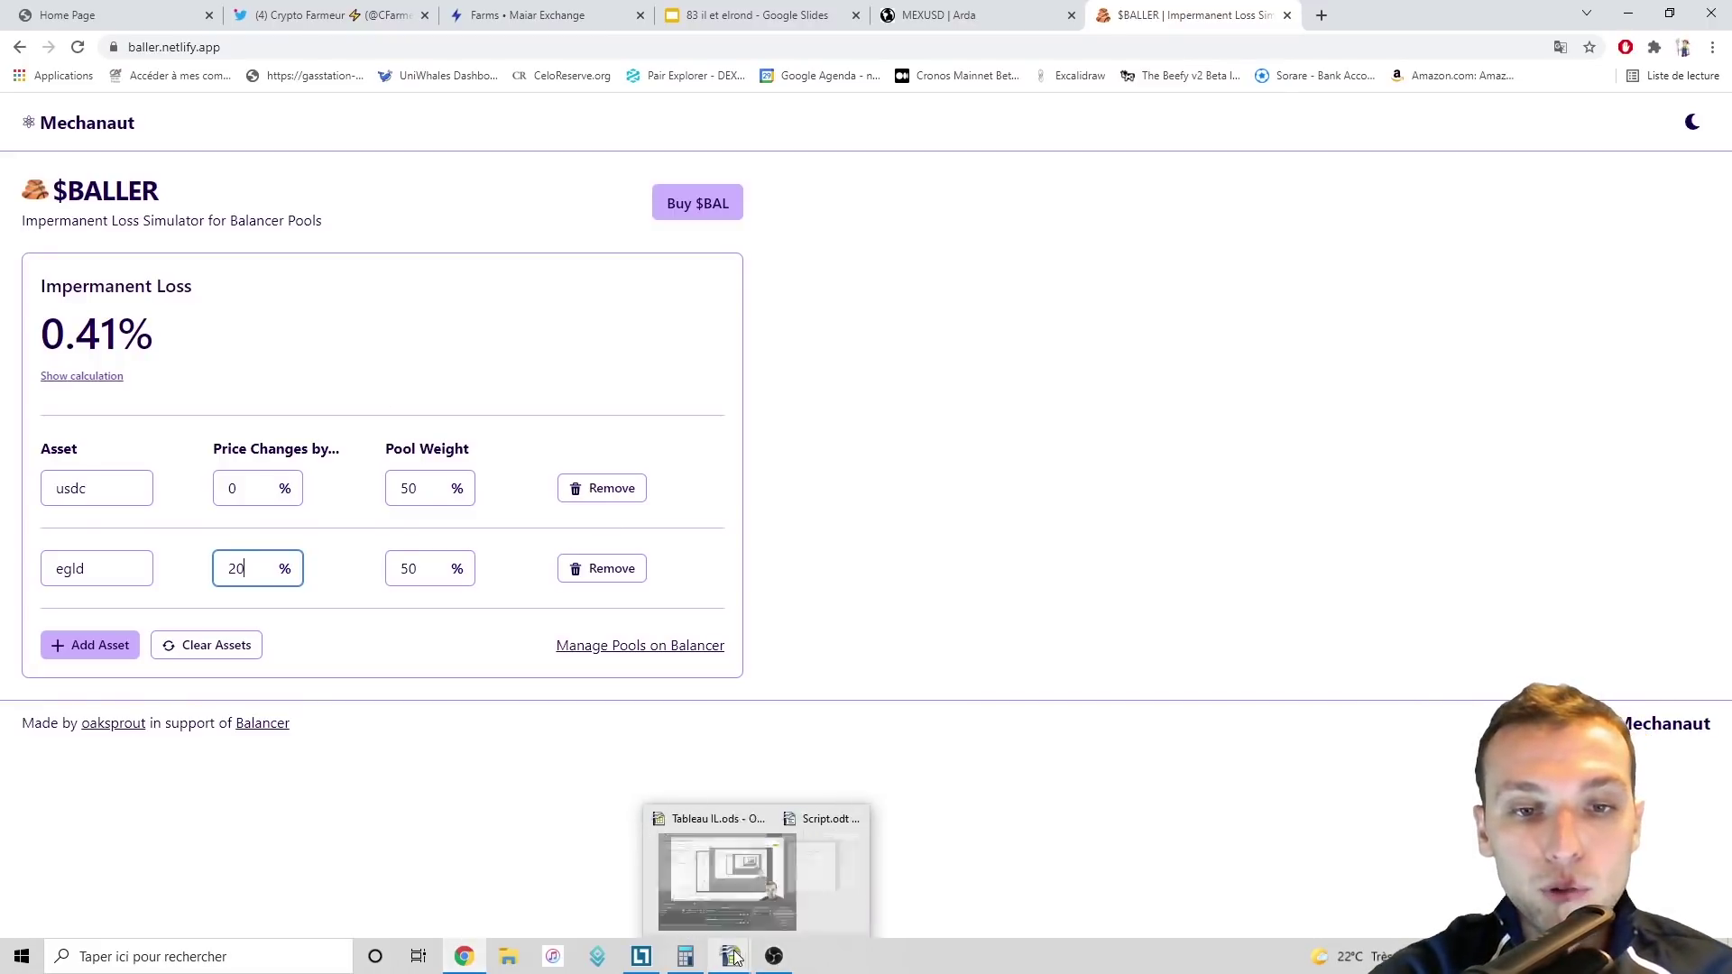
click(669, 905)
click(822, 323)
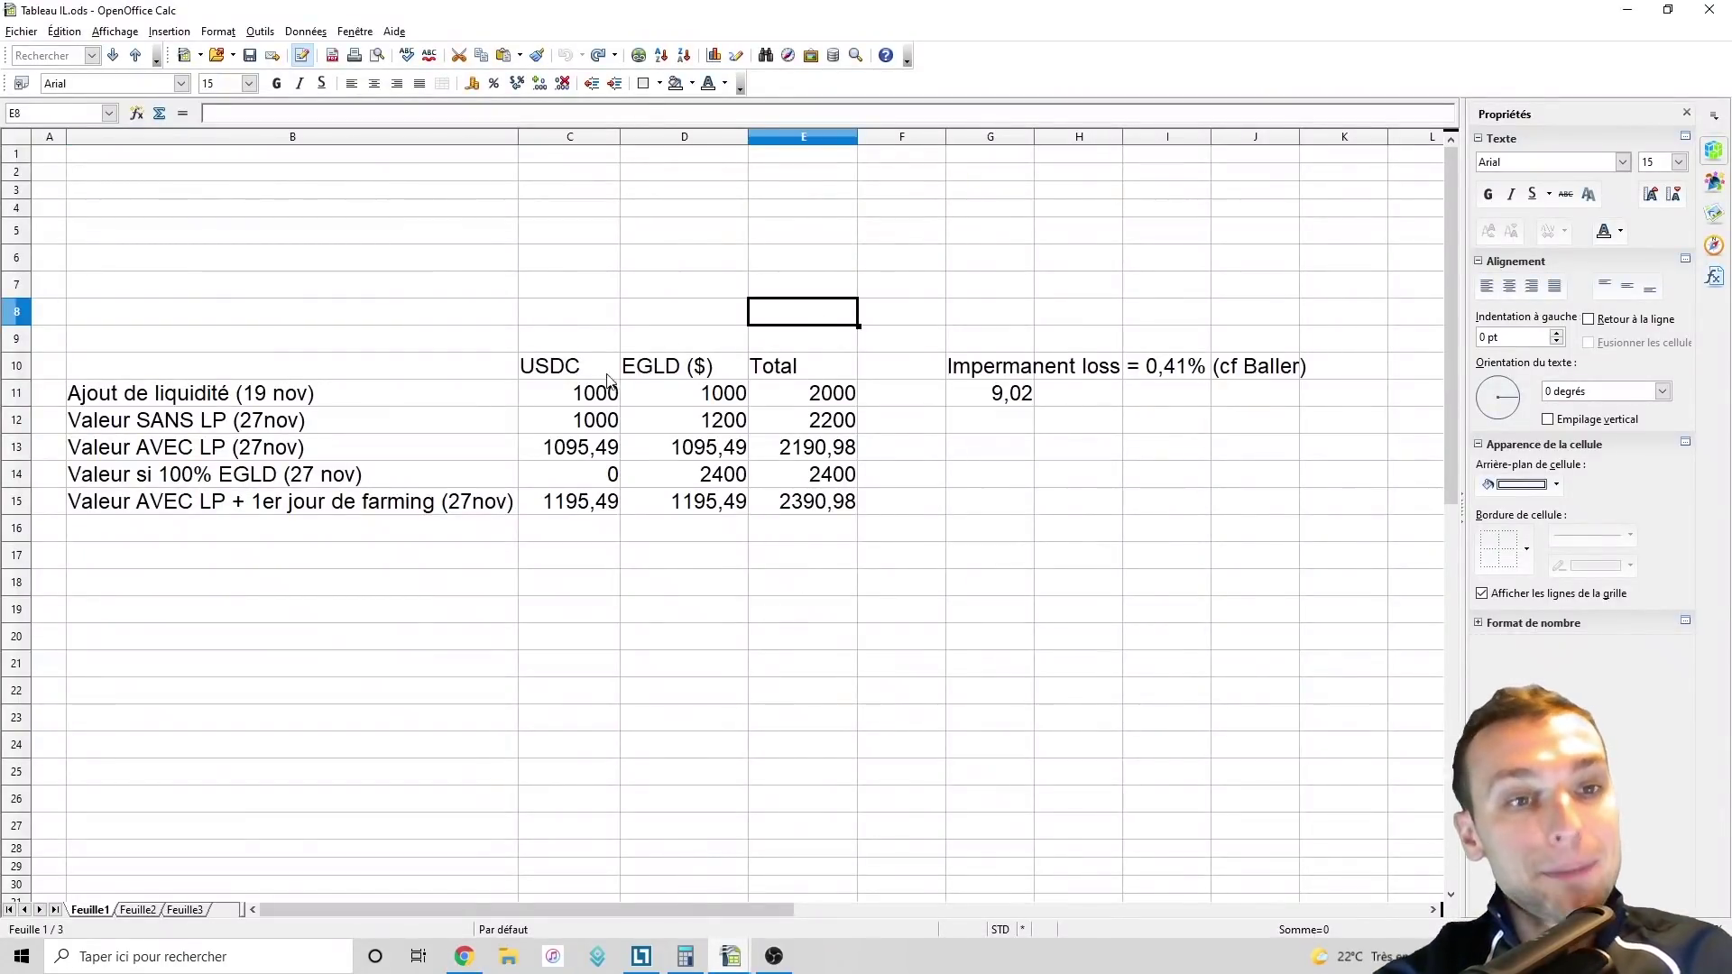
Step: Examine the USDC, EGLD and total amounts in the "Ajout de liquidité (19 nov)" row
click(552, 346)
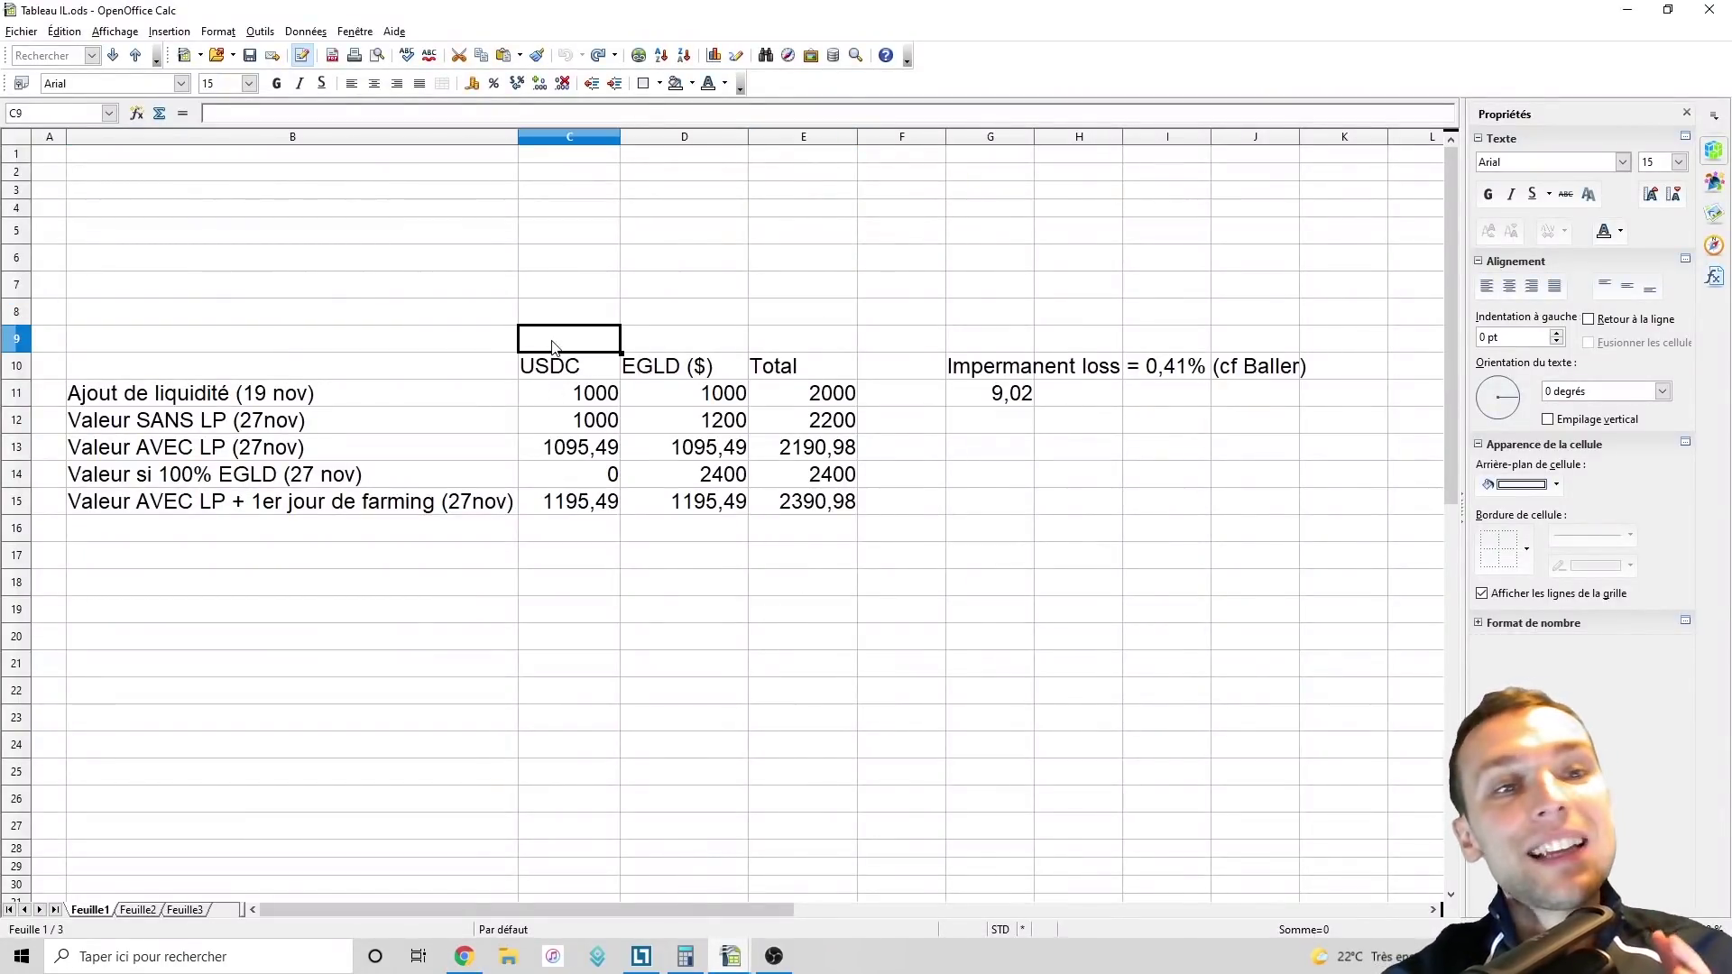
key(Left)
key(Down)
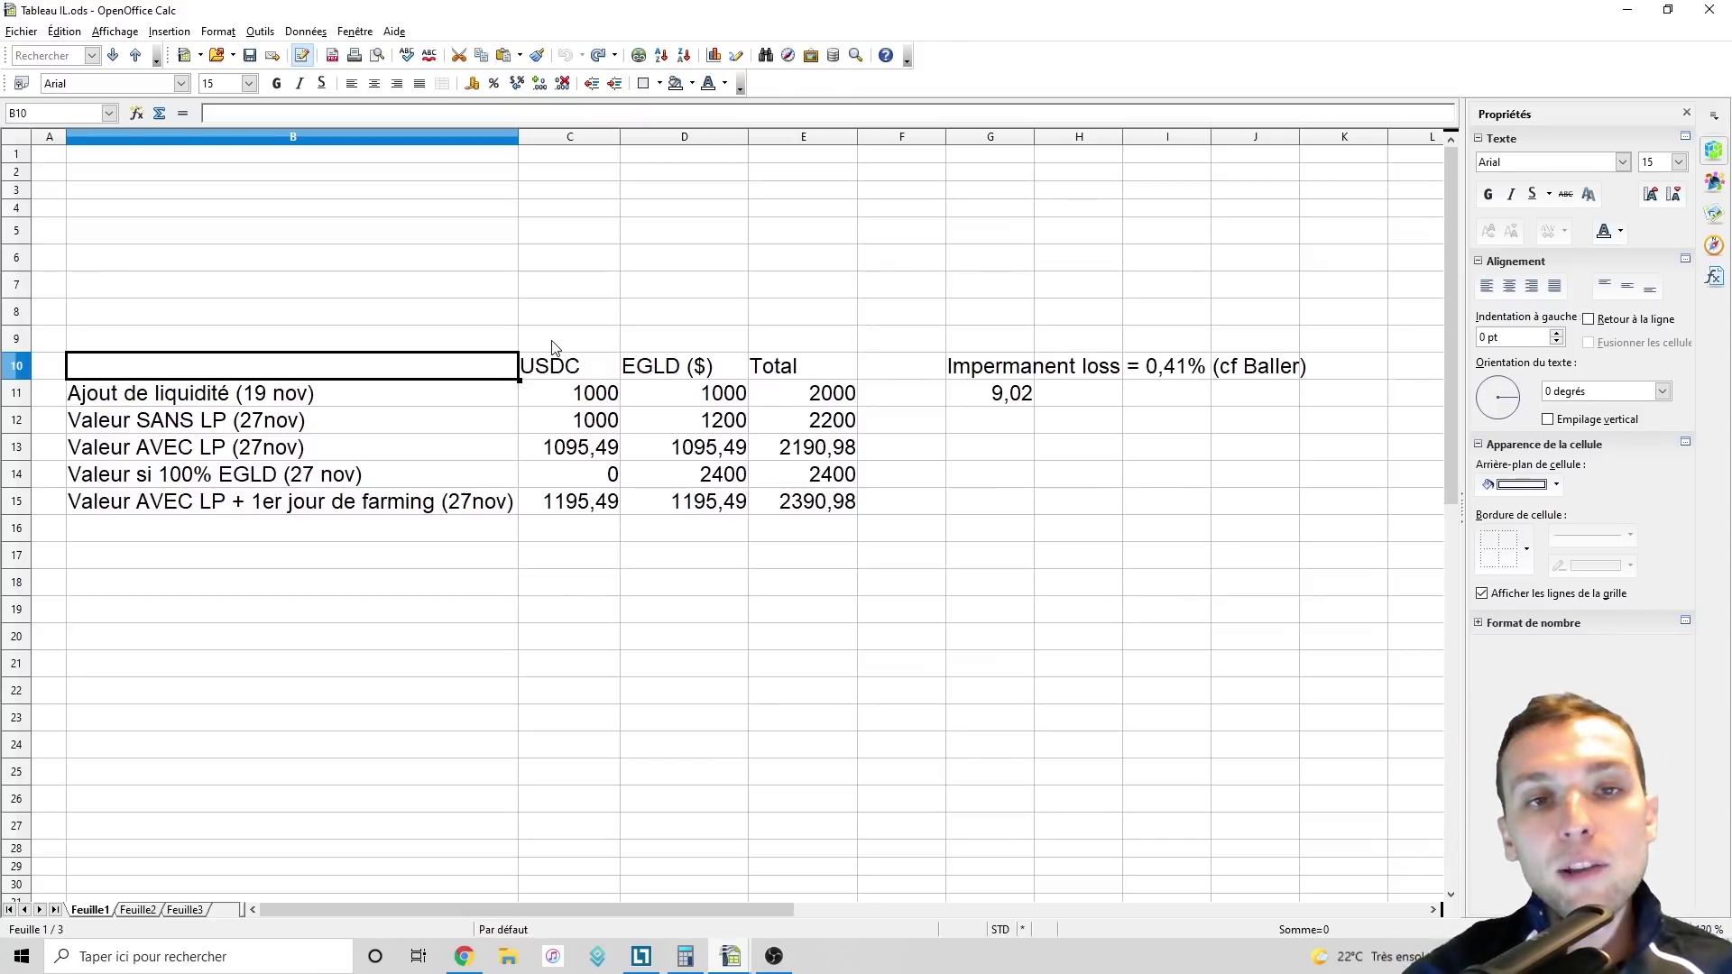
key(Down)
key(Right)
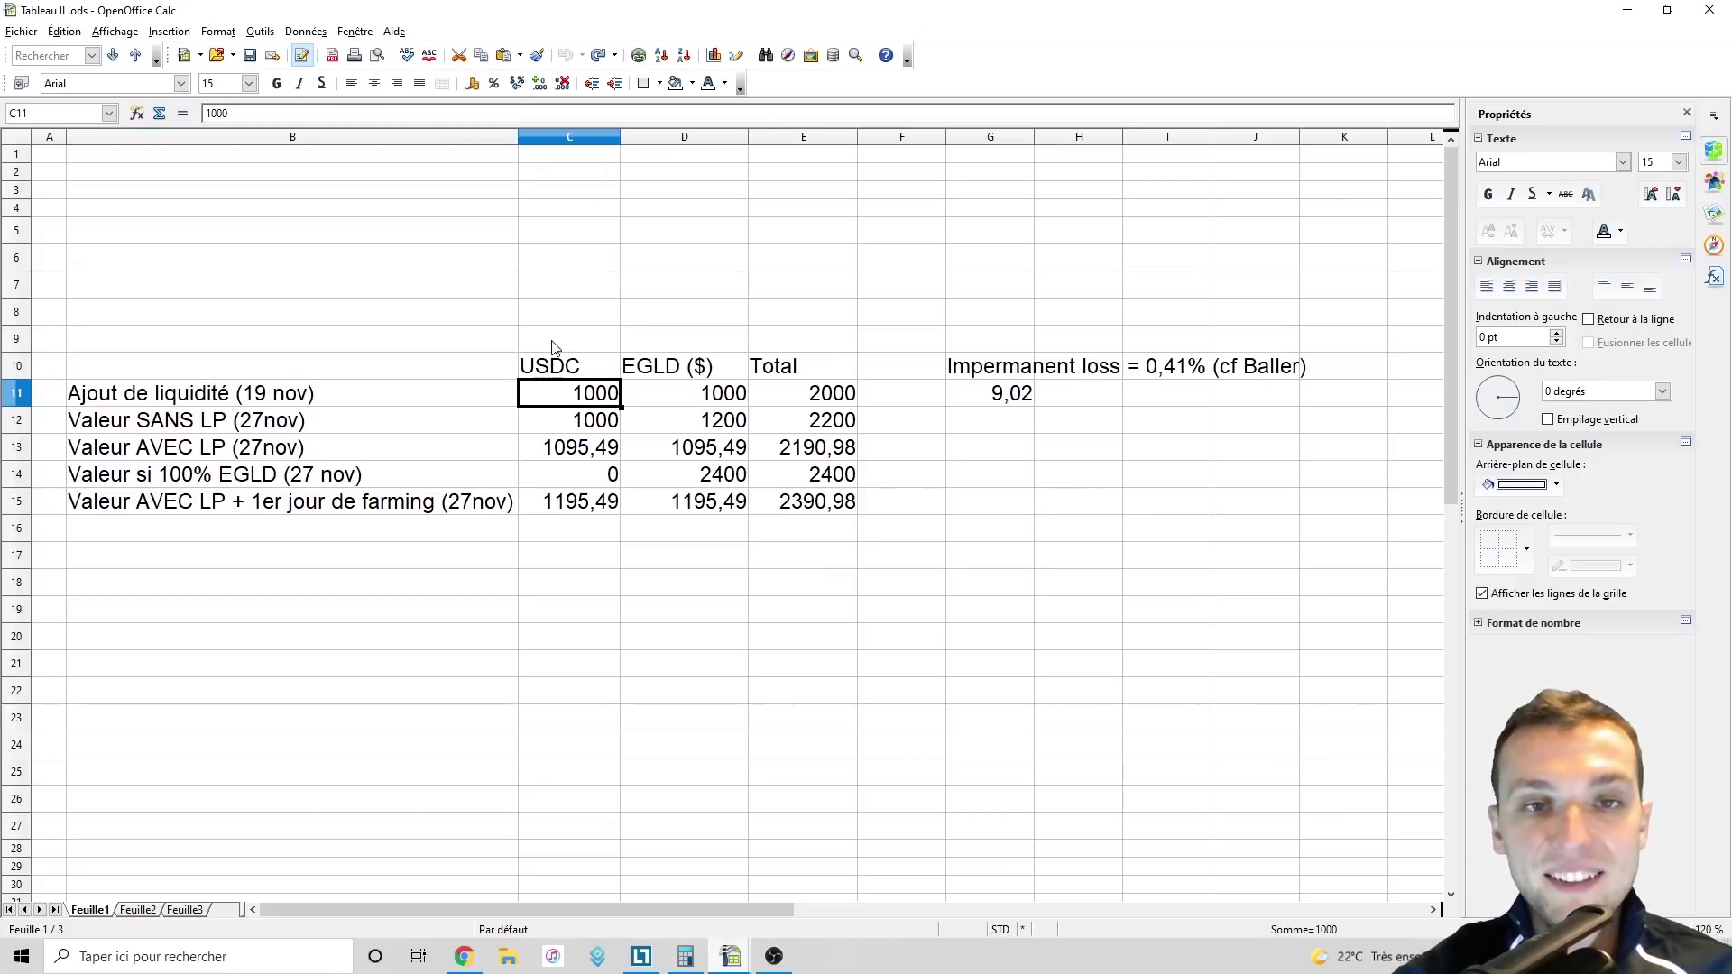
key(Right)
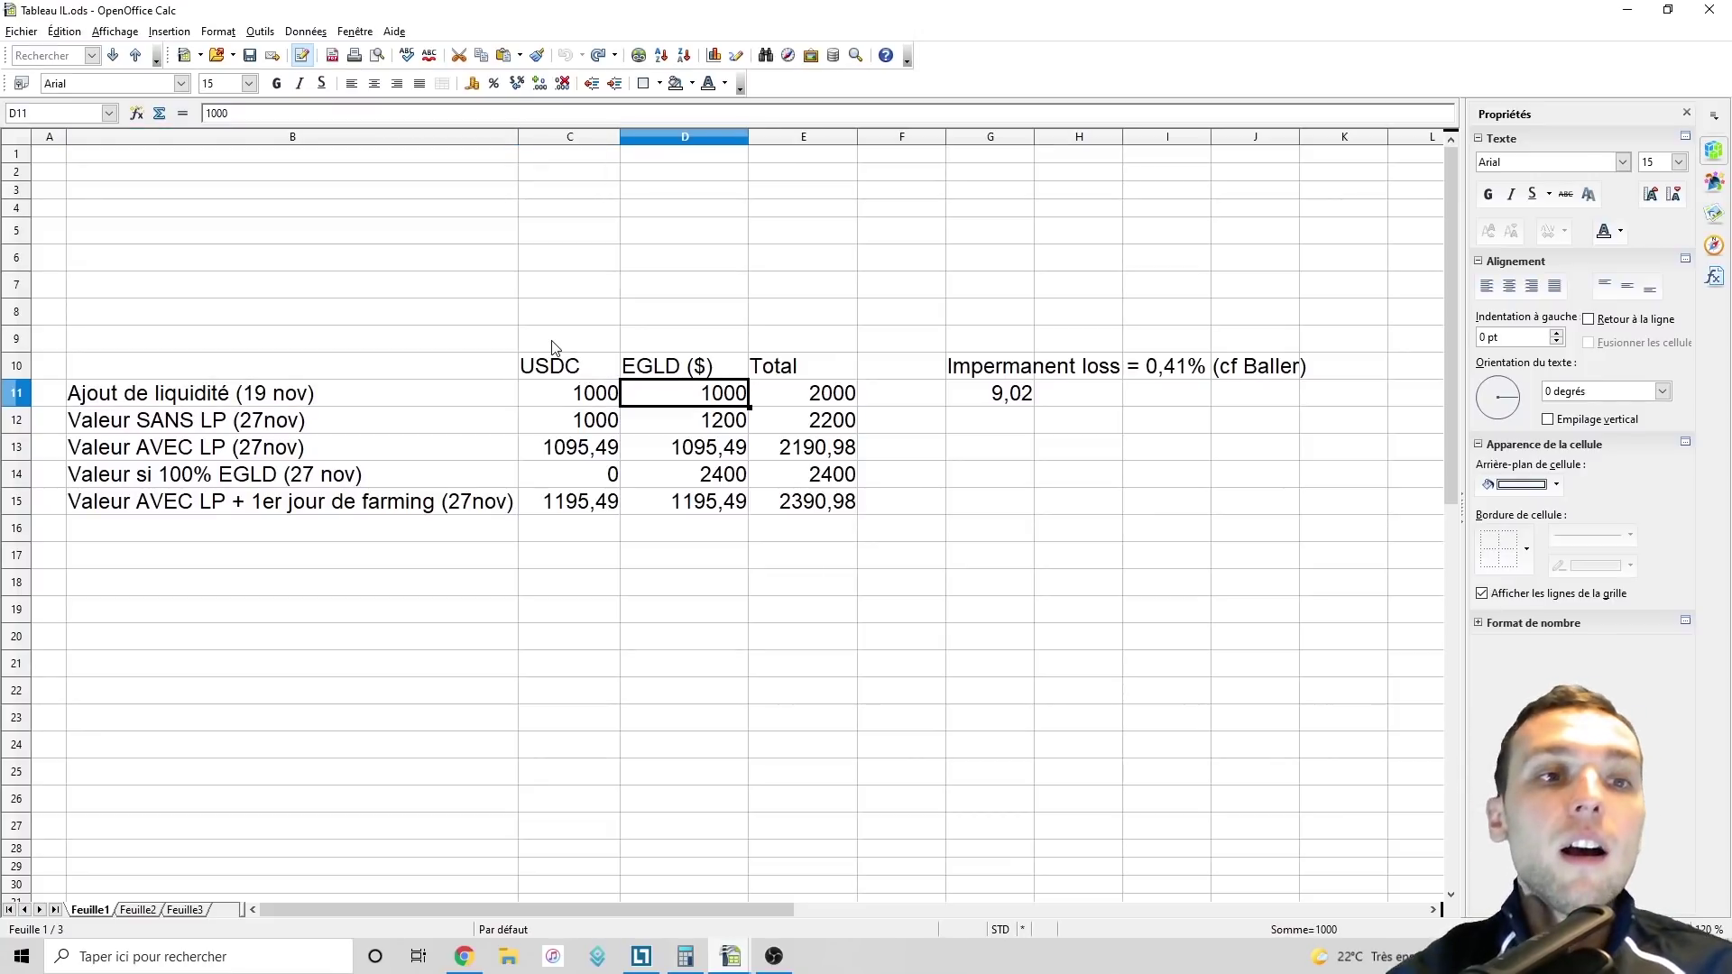
key(Right)
key(Left)
key(Left)
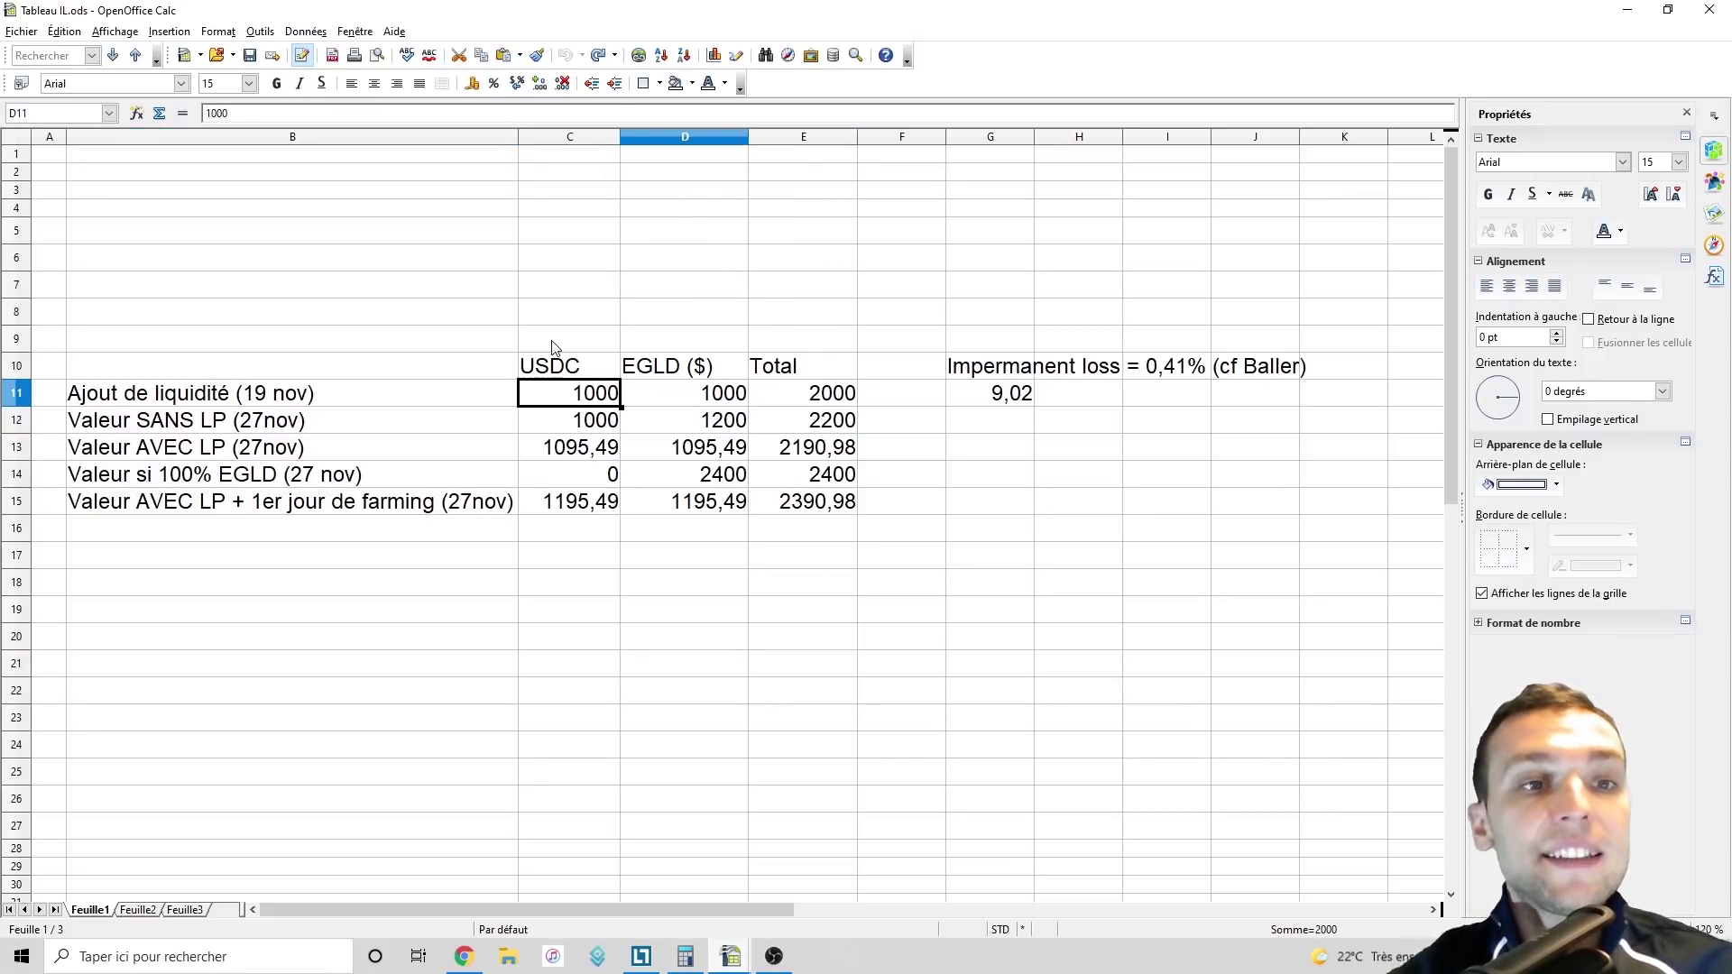
key(Left)
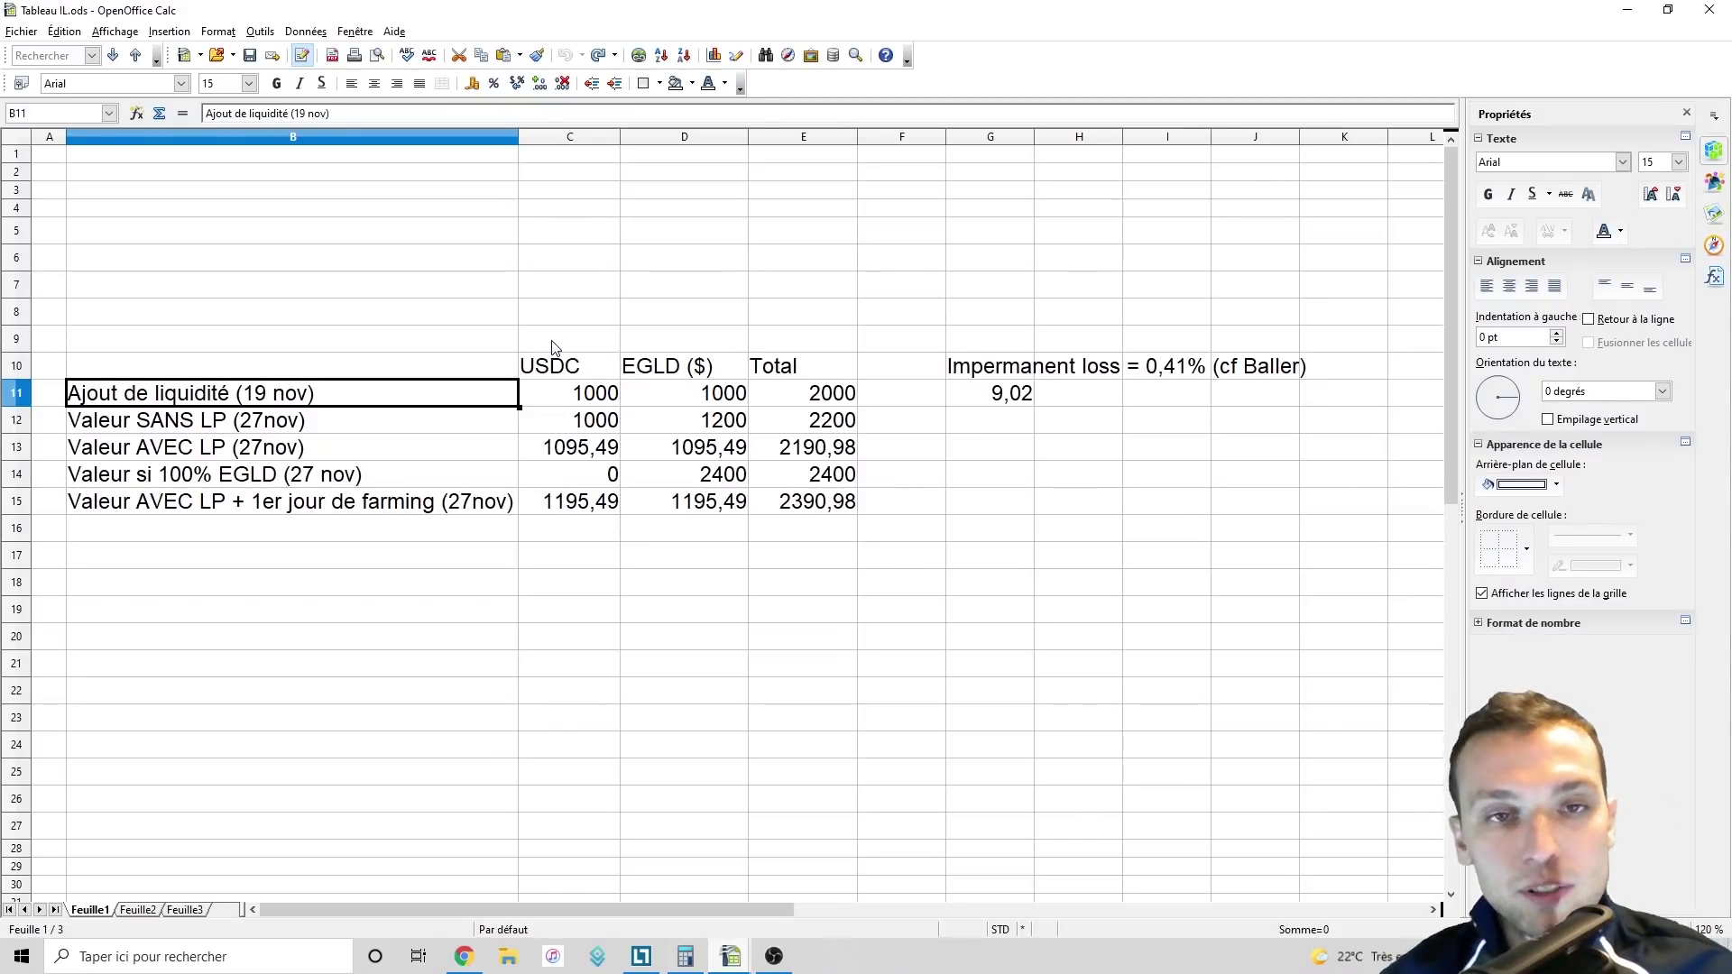
key(Right)
key(Right)
key(Right)
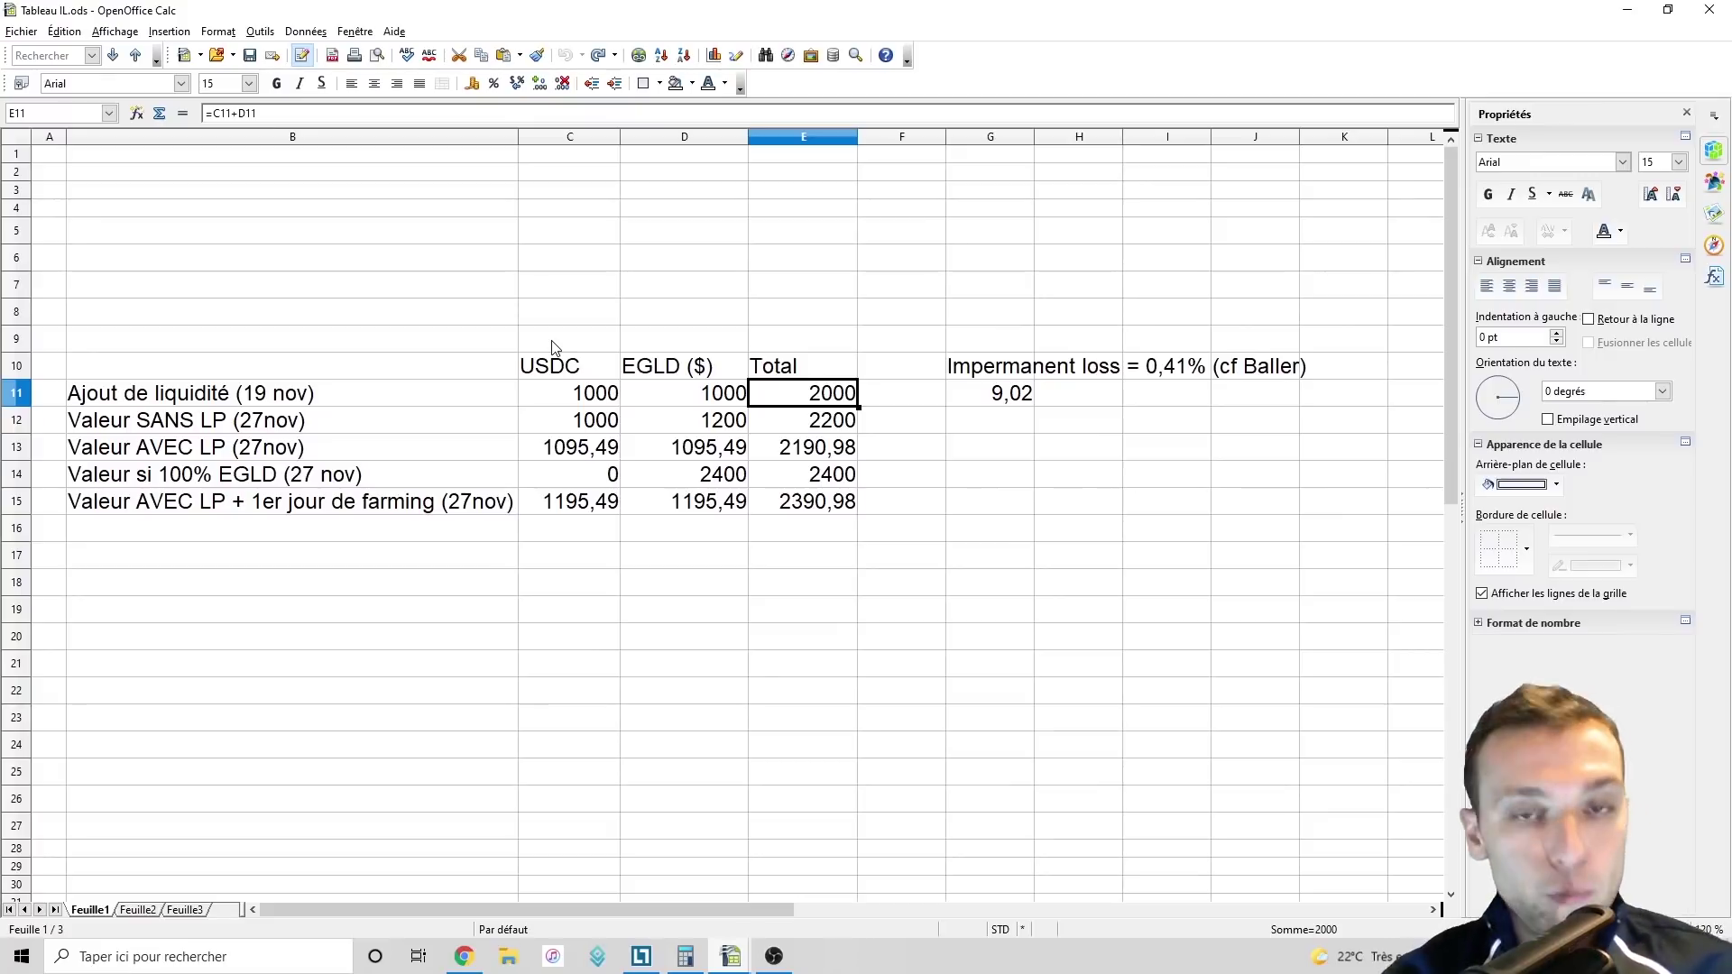
Step: Examine the "Valeur SANS LP (27nov)" row, comparing its EGLD amount with the initial deposit and checking its USDC amount and total
key(Down)
key(Left)
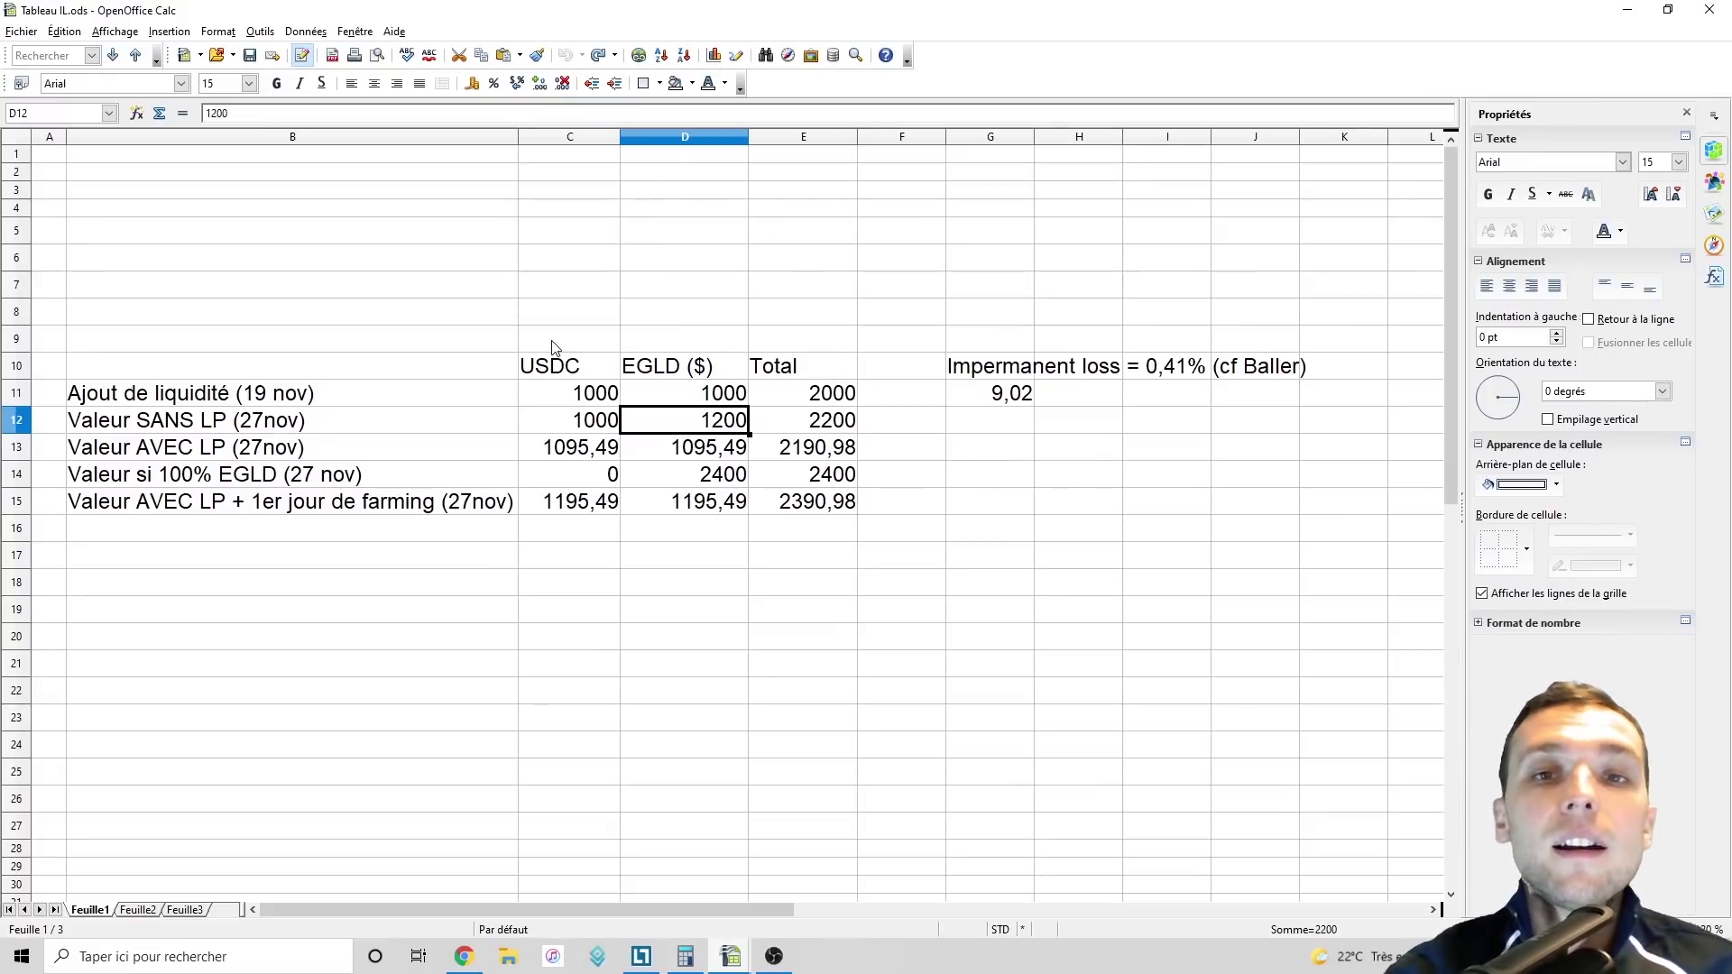
key(Up)
key(Down)
key(Left)
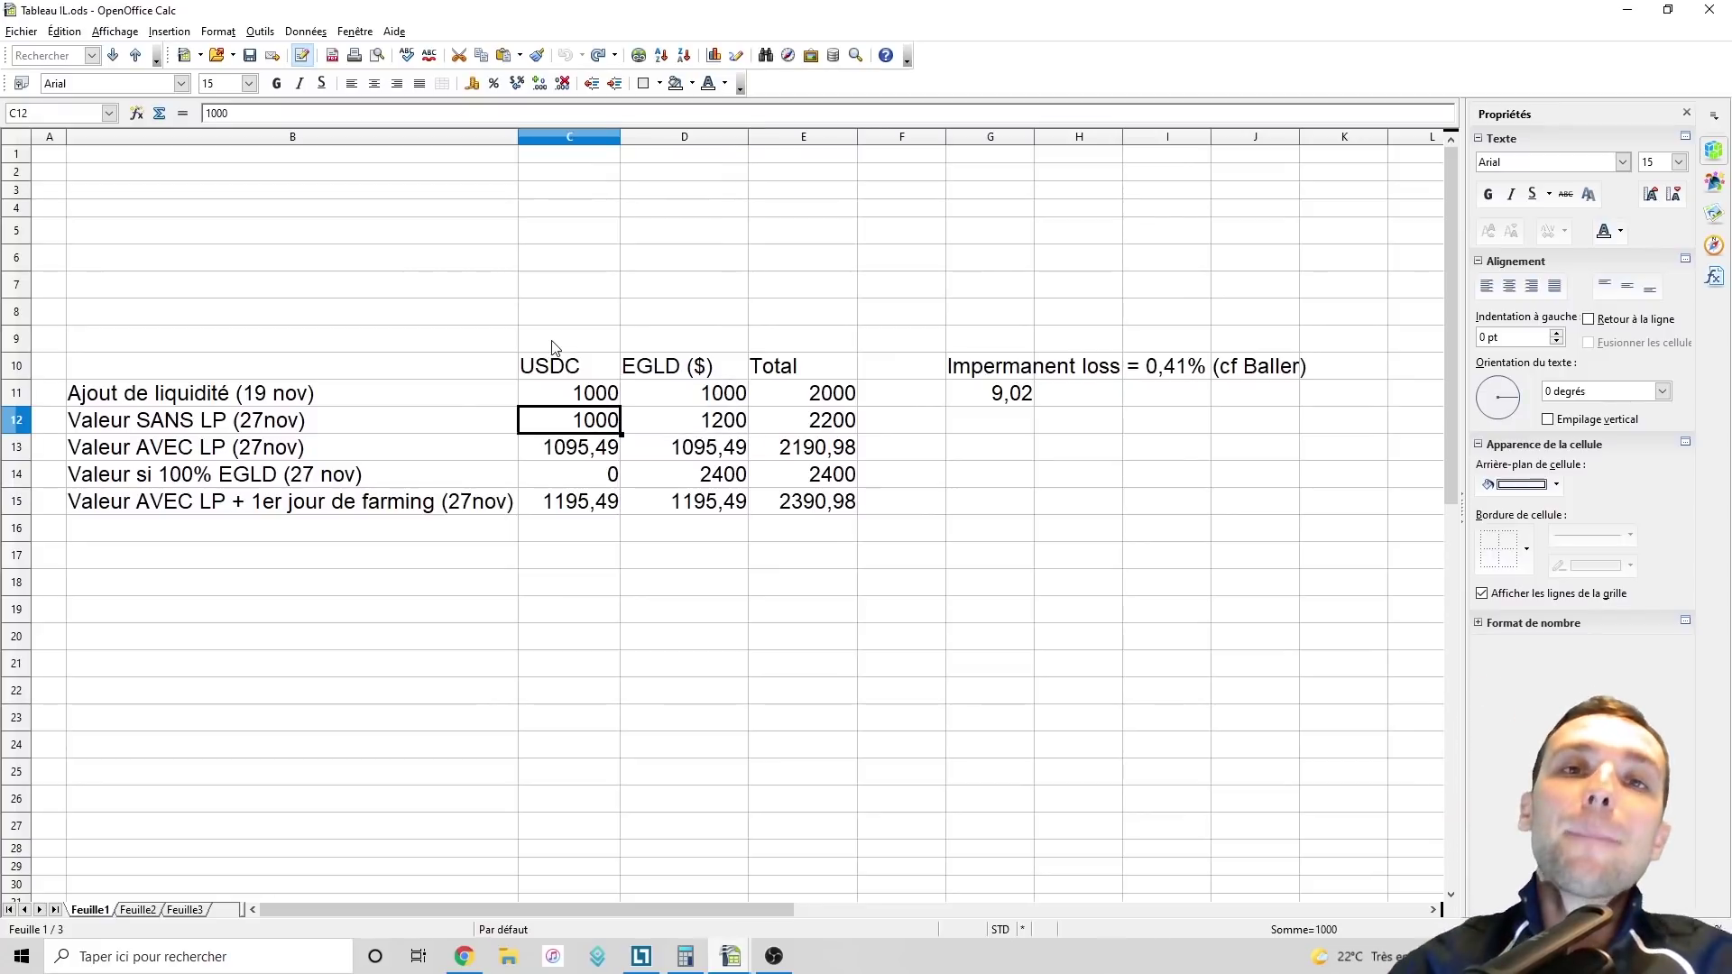
key(Right)
key(Right)
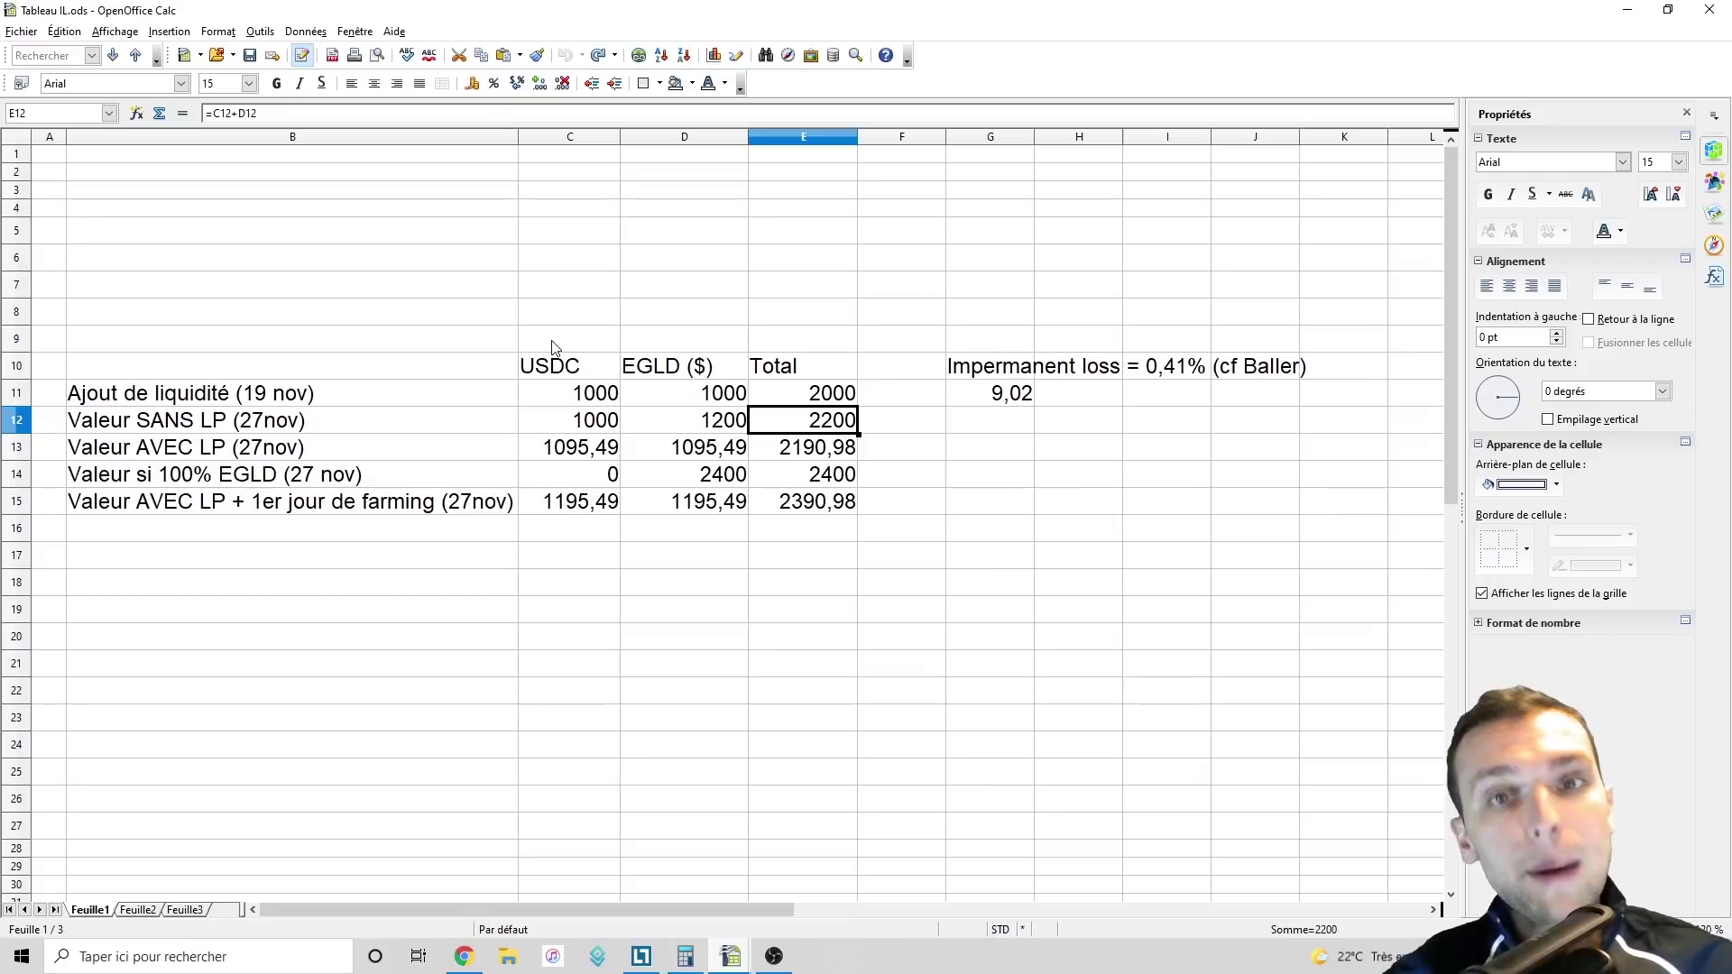
Step: Inspect the impermanent loss formula in G11 and the percentage label above it
key(Down)
key(Up)
key(Right)
key(Up)
key(Right)
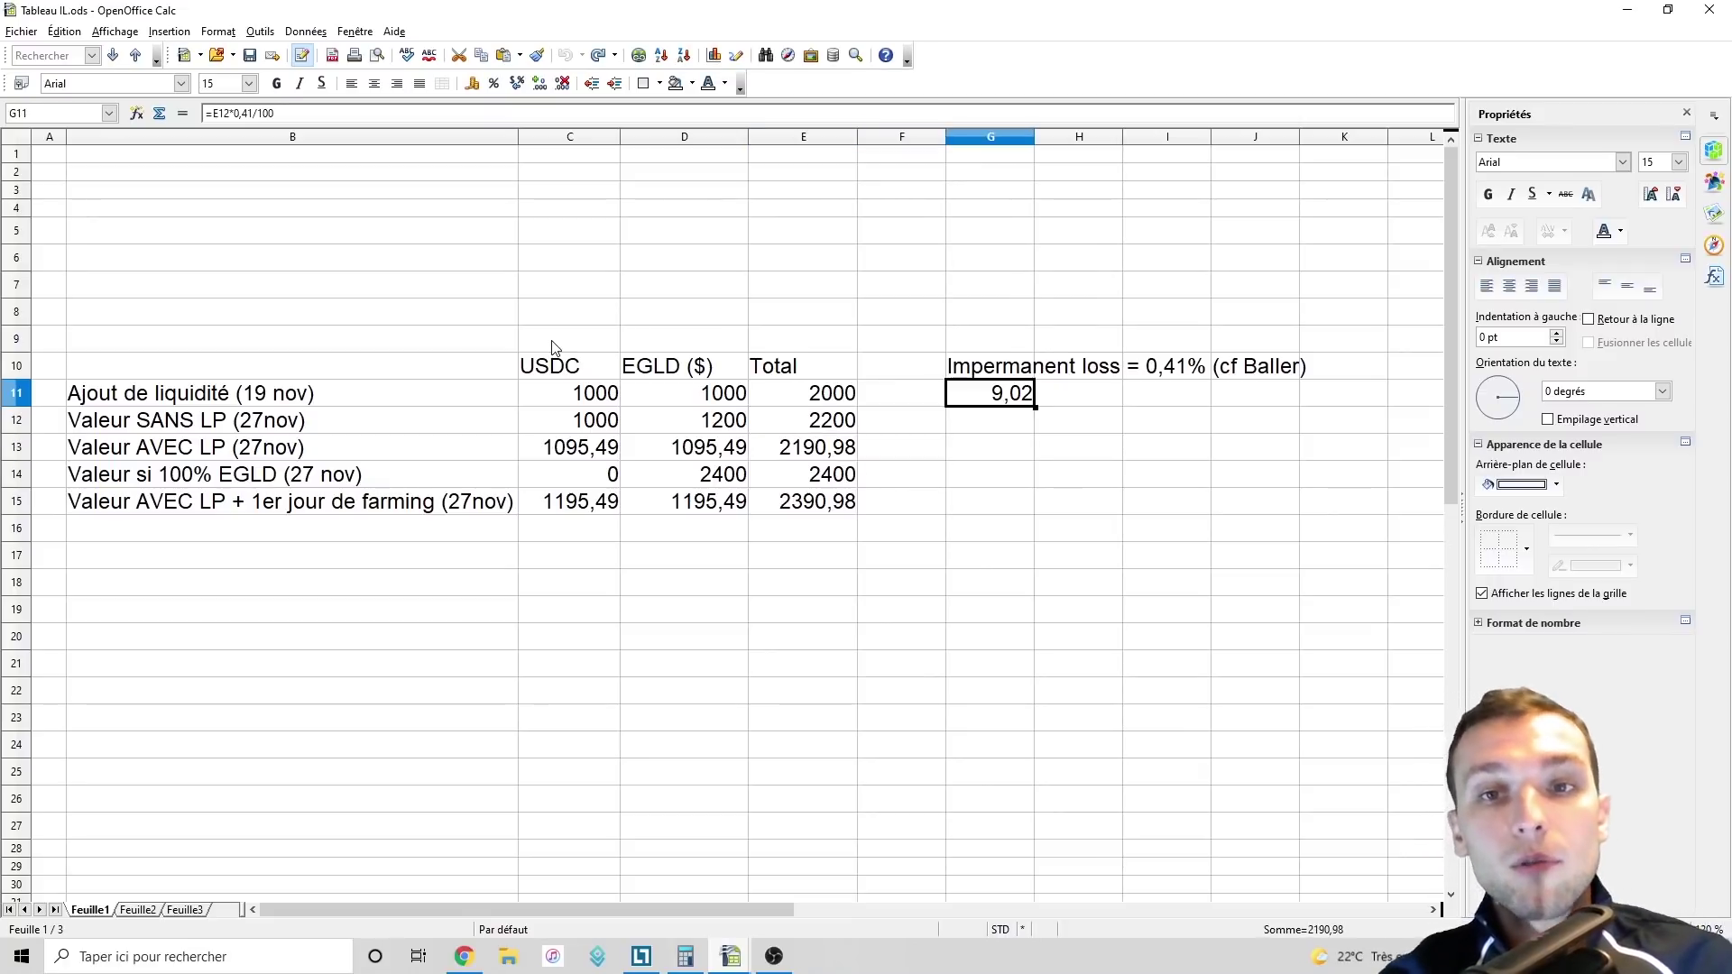
key(Up)
key(Right)
key(Right)
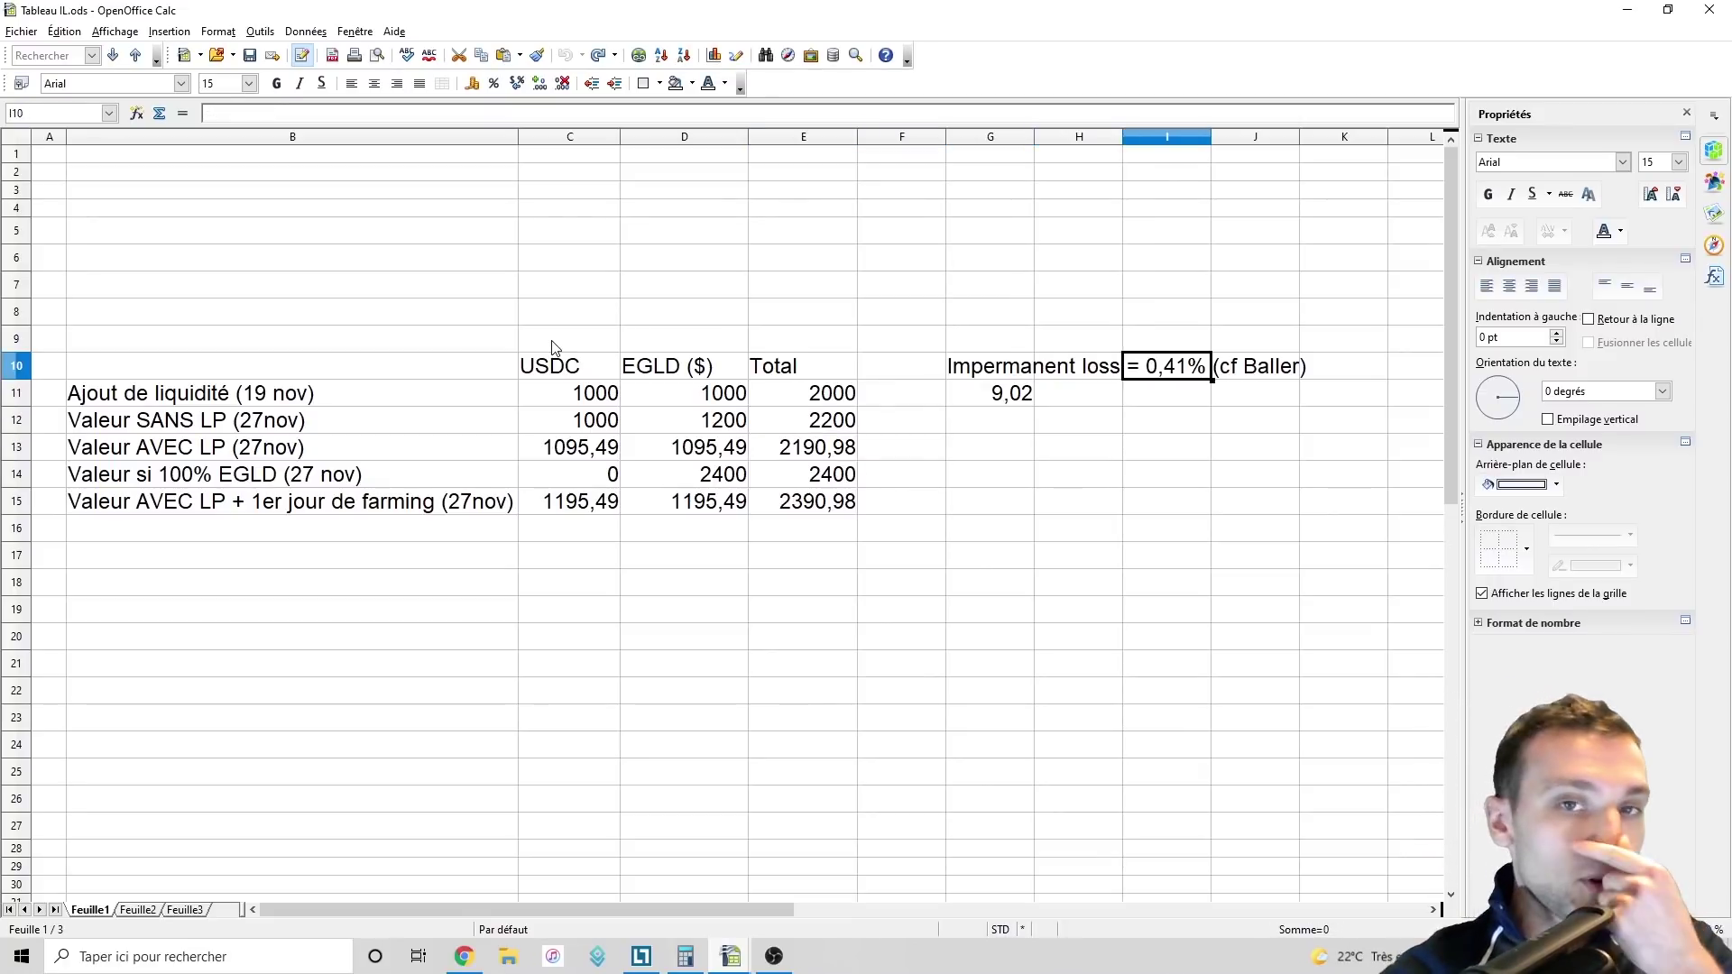
Step: Compare the "Valeur SANS LP" total with the "Valeur AVEC LP" total and inspect the formula in E13
key(Down)
key(Left)
key(Left)
key(Left)
key(Down)
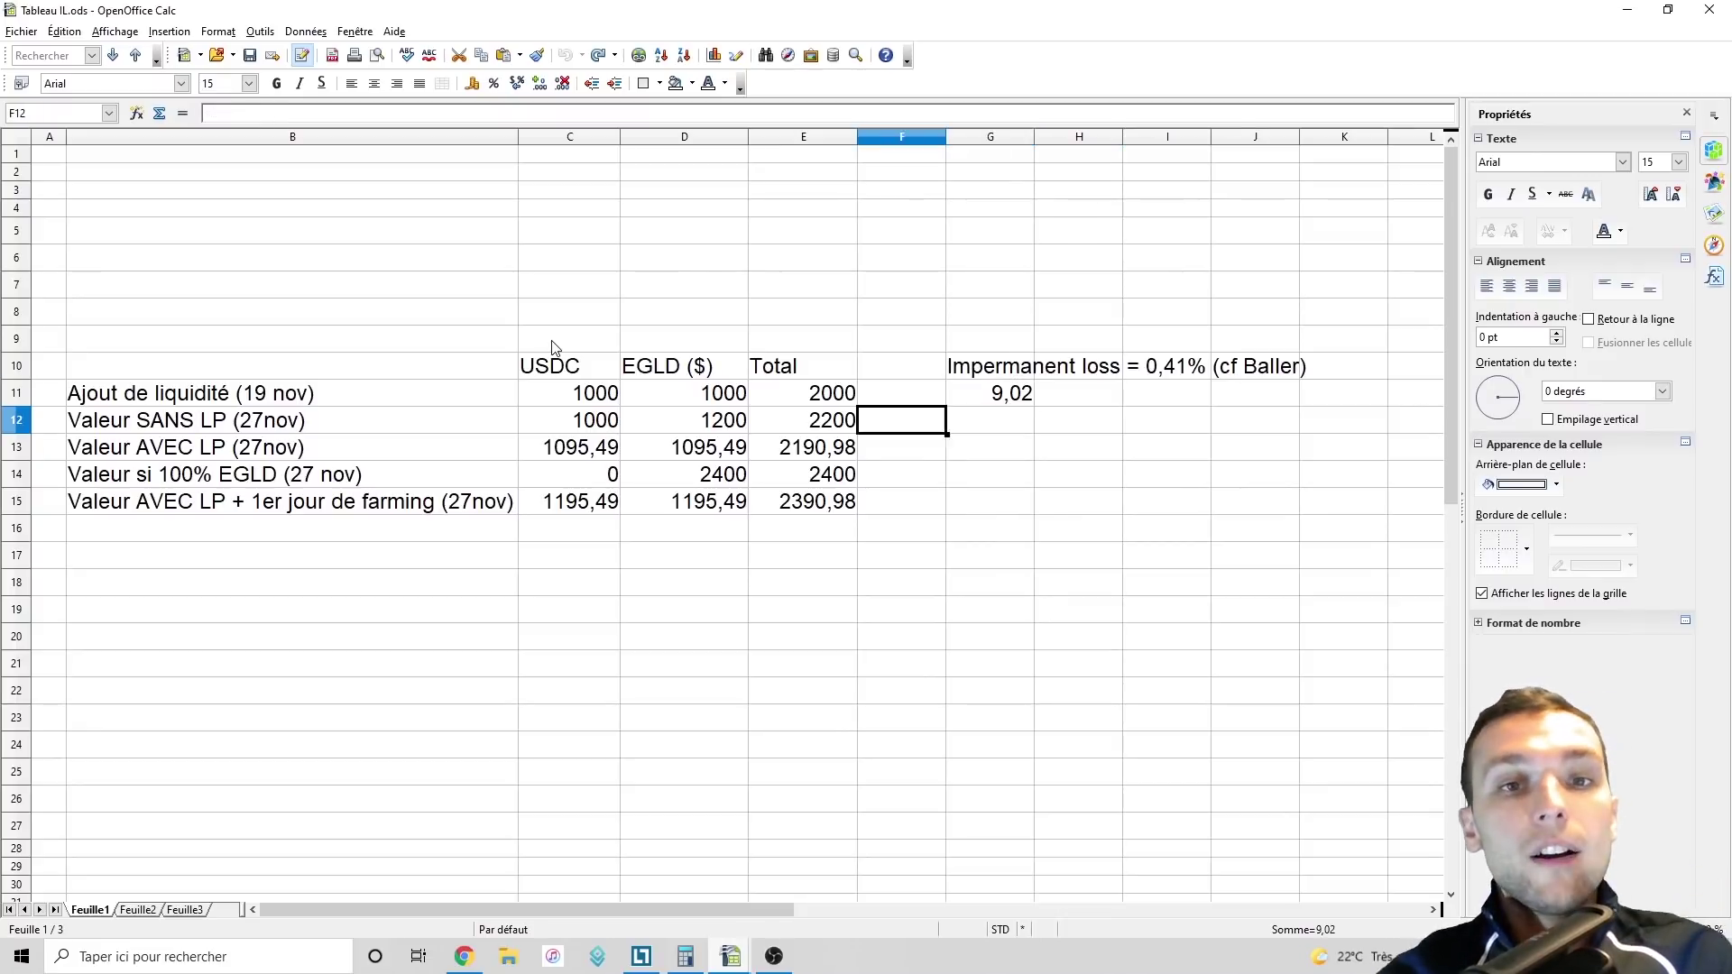
key(Left)
key(Right)
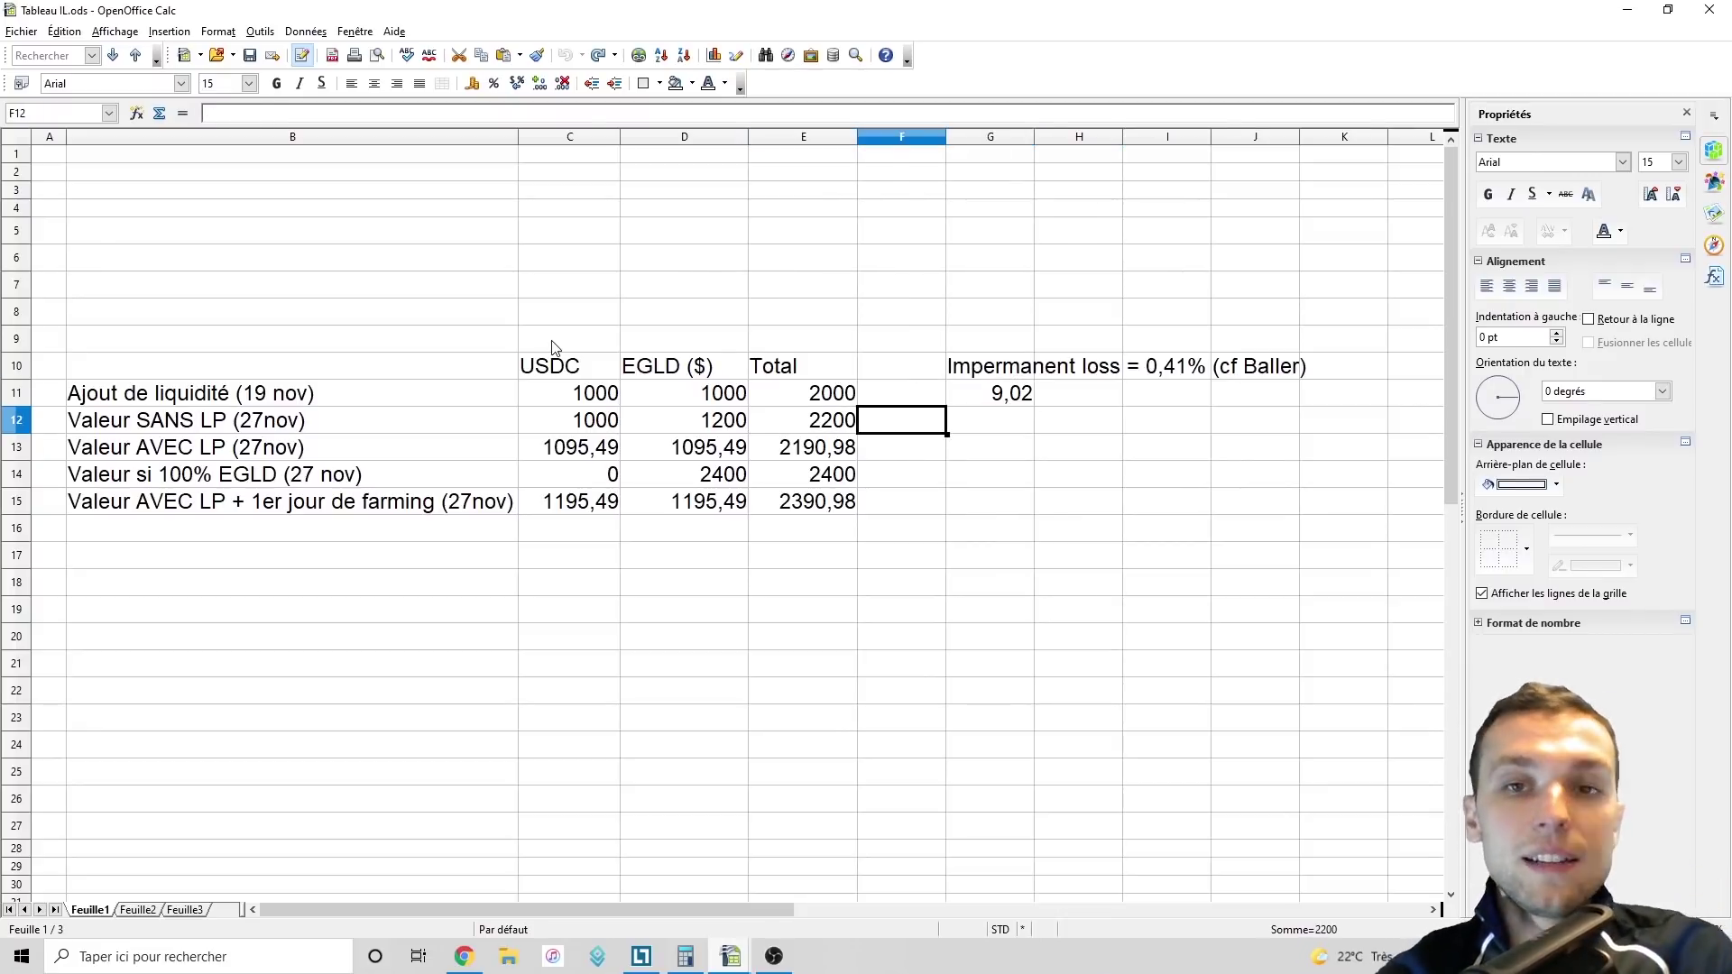
key(Right)
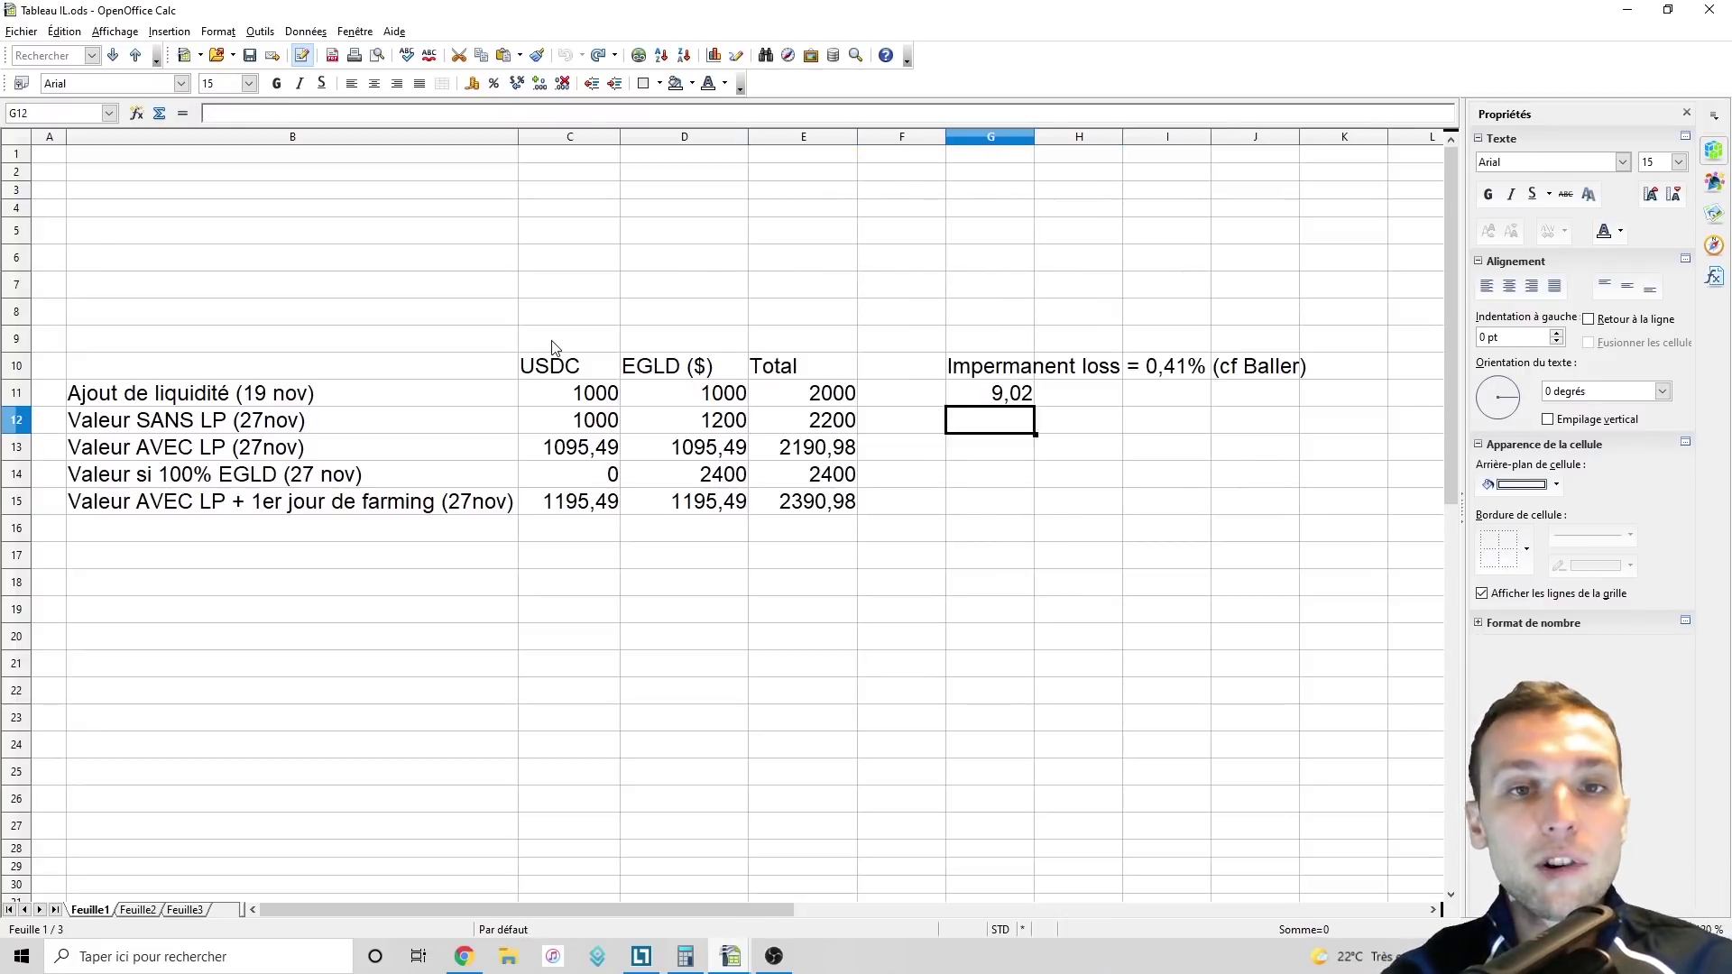
key(Left)
key(Down)
key(Left)
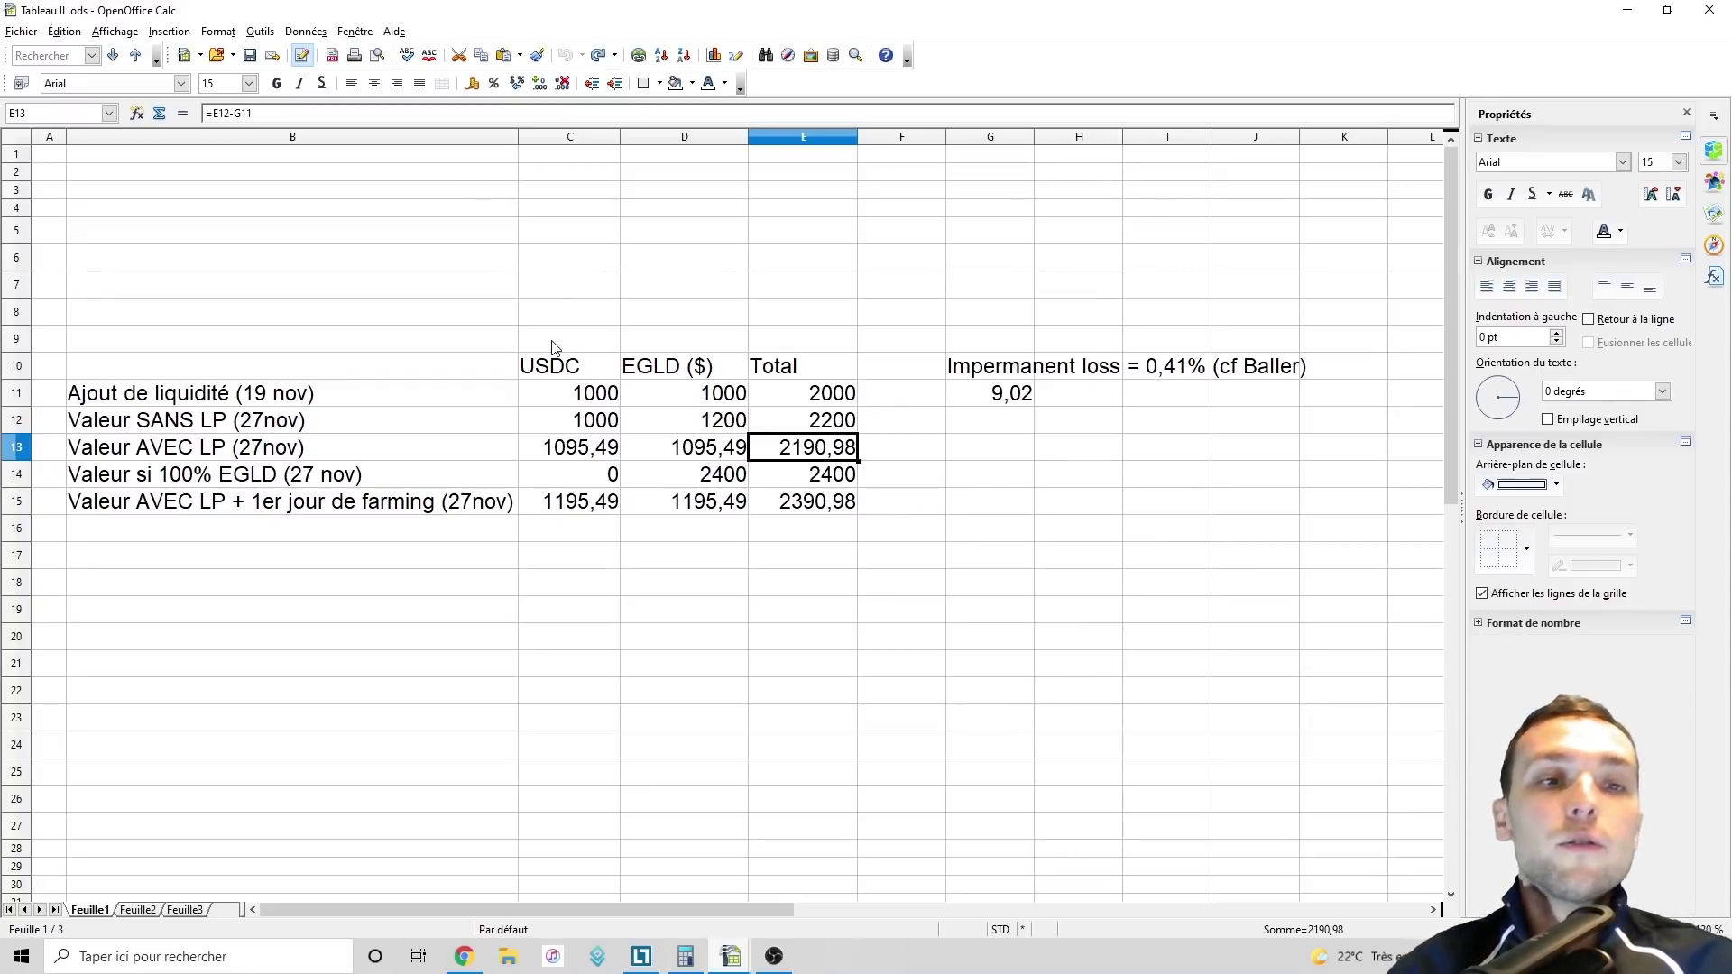
Step: Examine the EGLD amount and total of the "Valeur si 100% EGLD" row and compare them with the total without LP
key(Down)
key(Right)
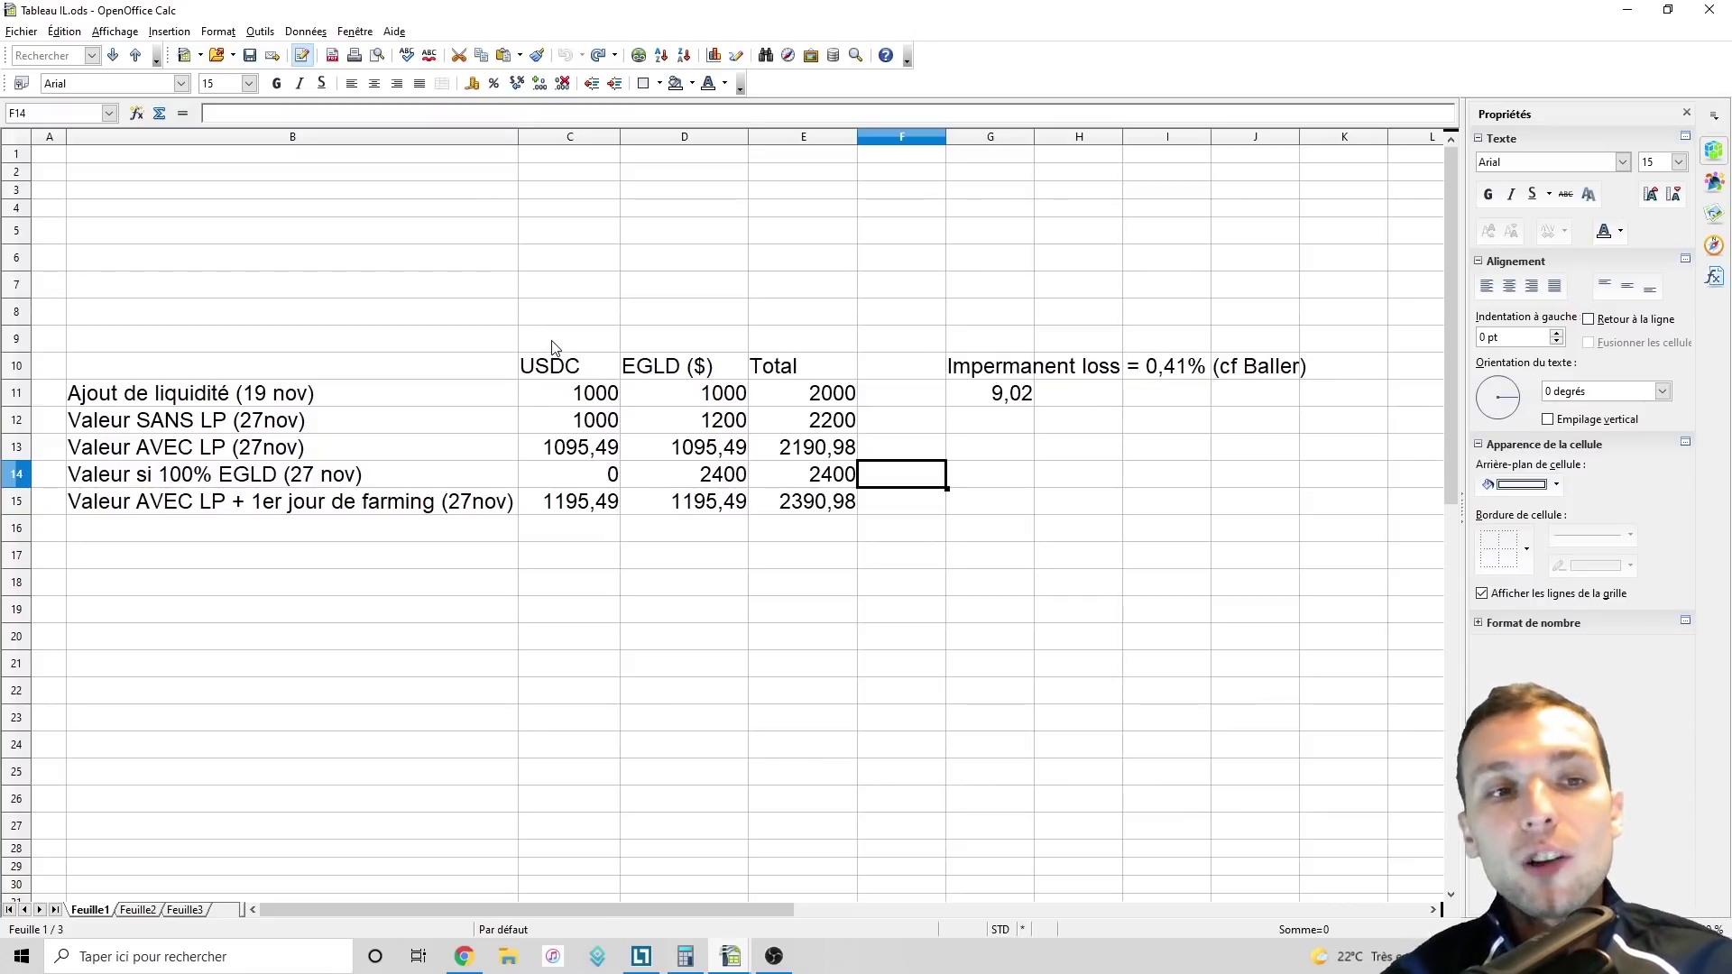
key(Left)
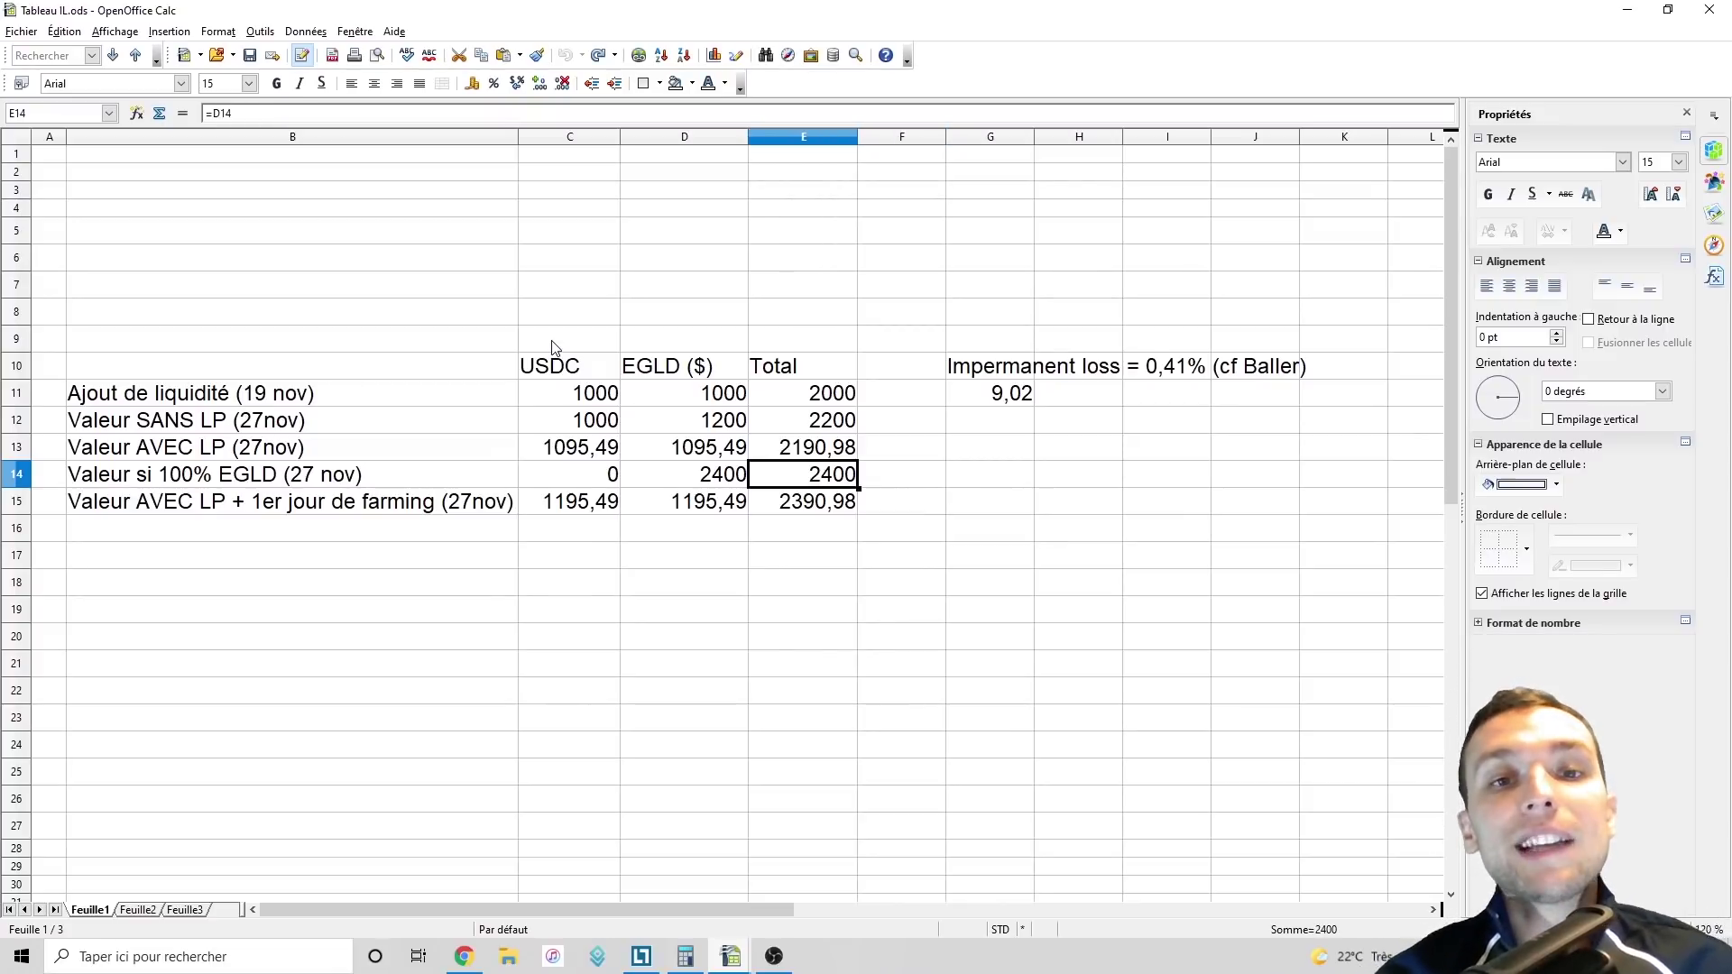
key(Left)
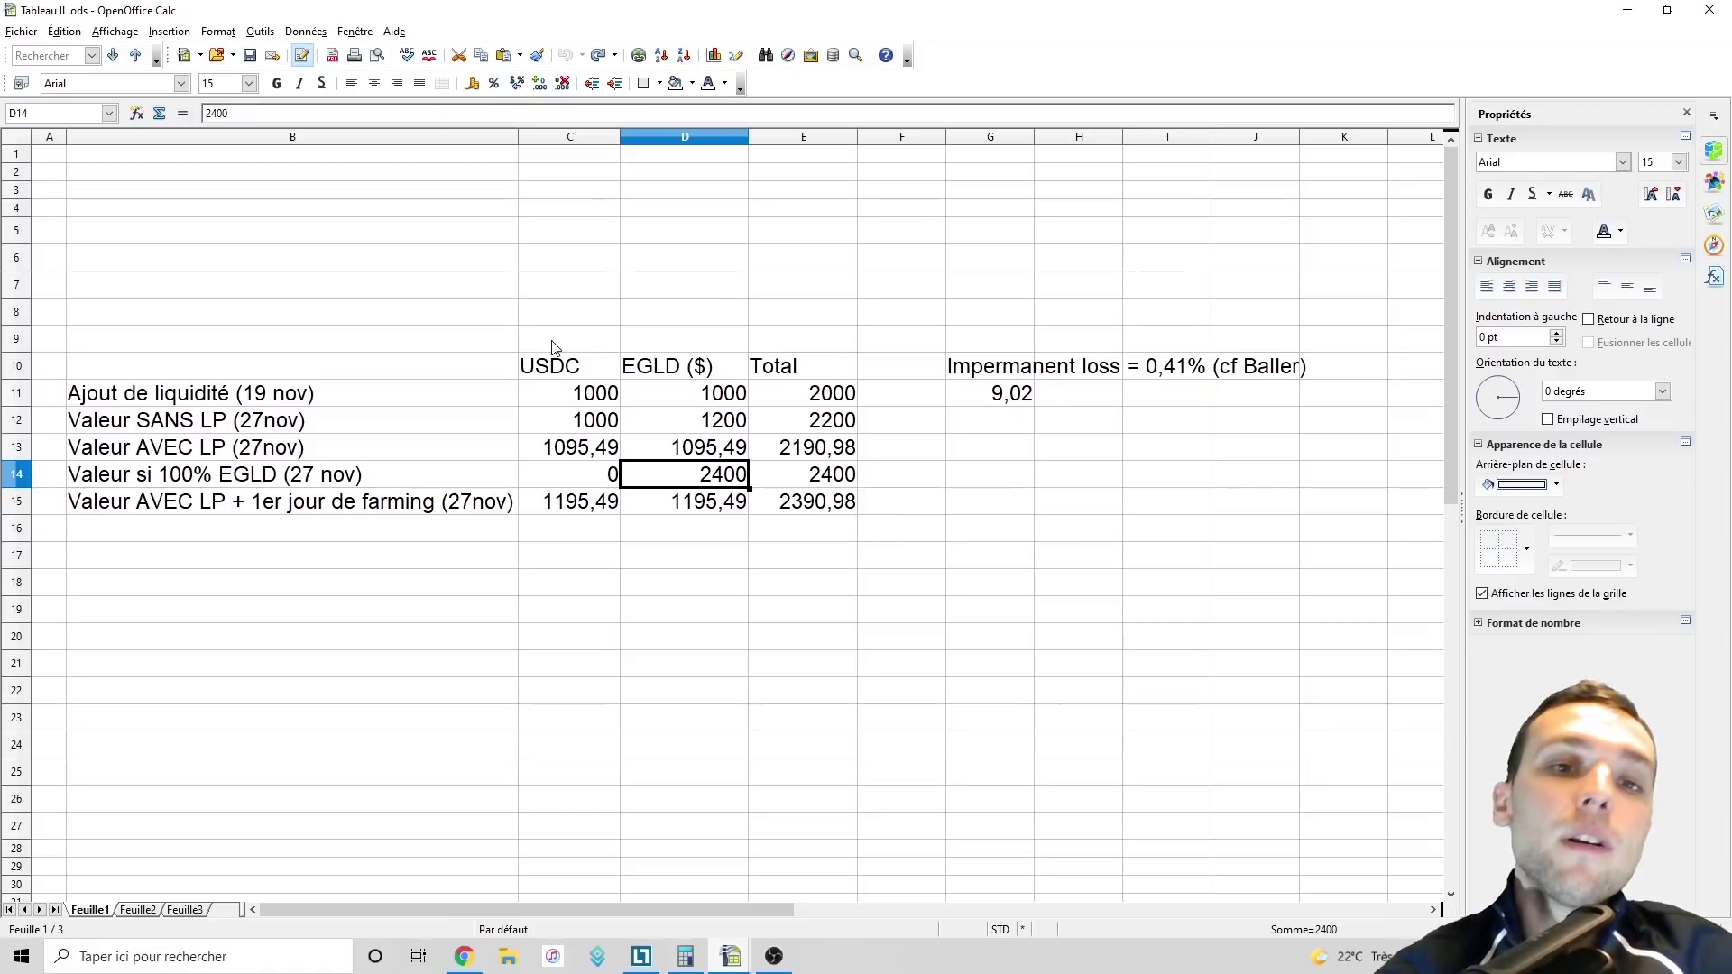
key(Right)
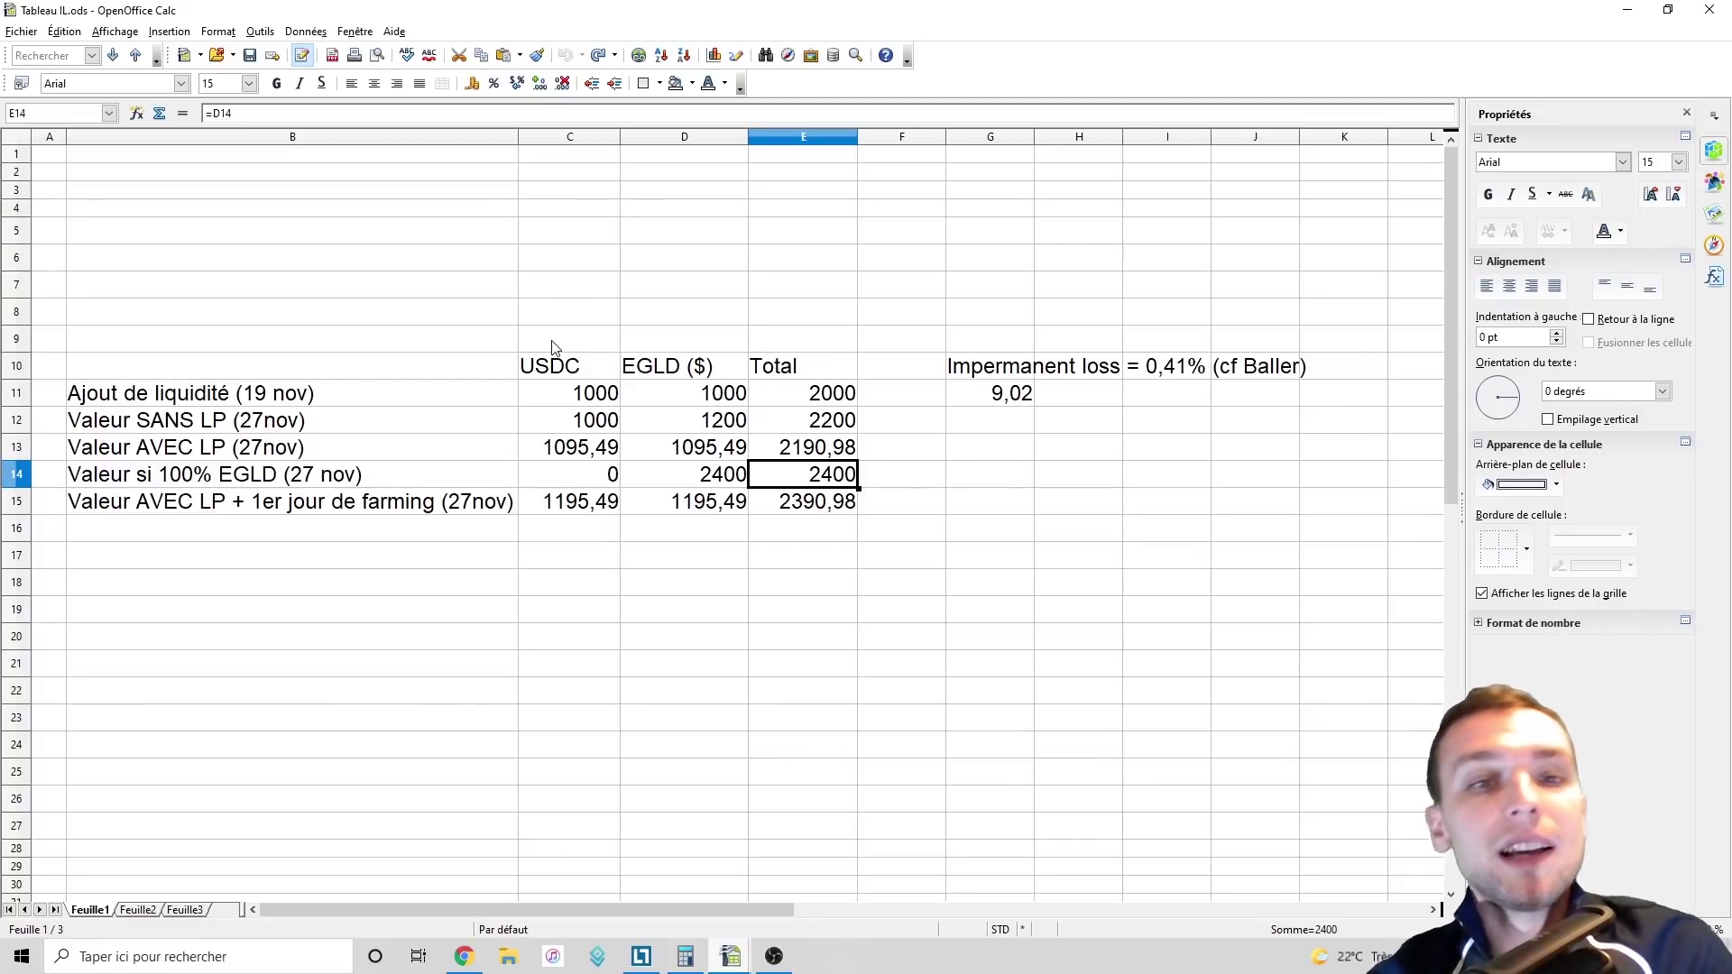
key(Up)
key(Up)
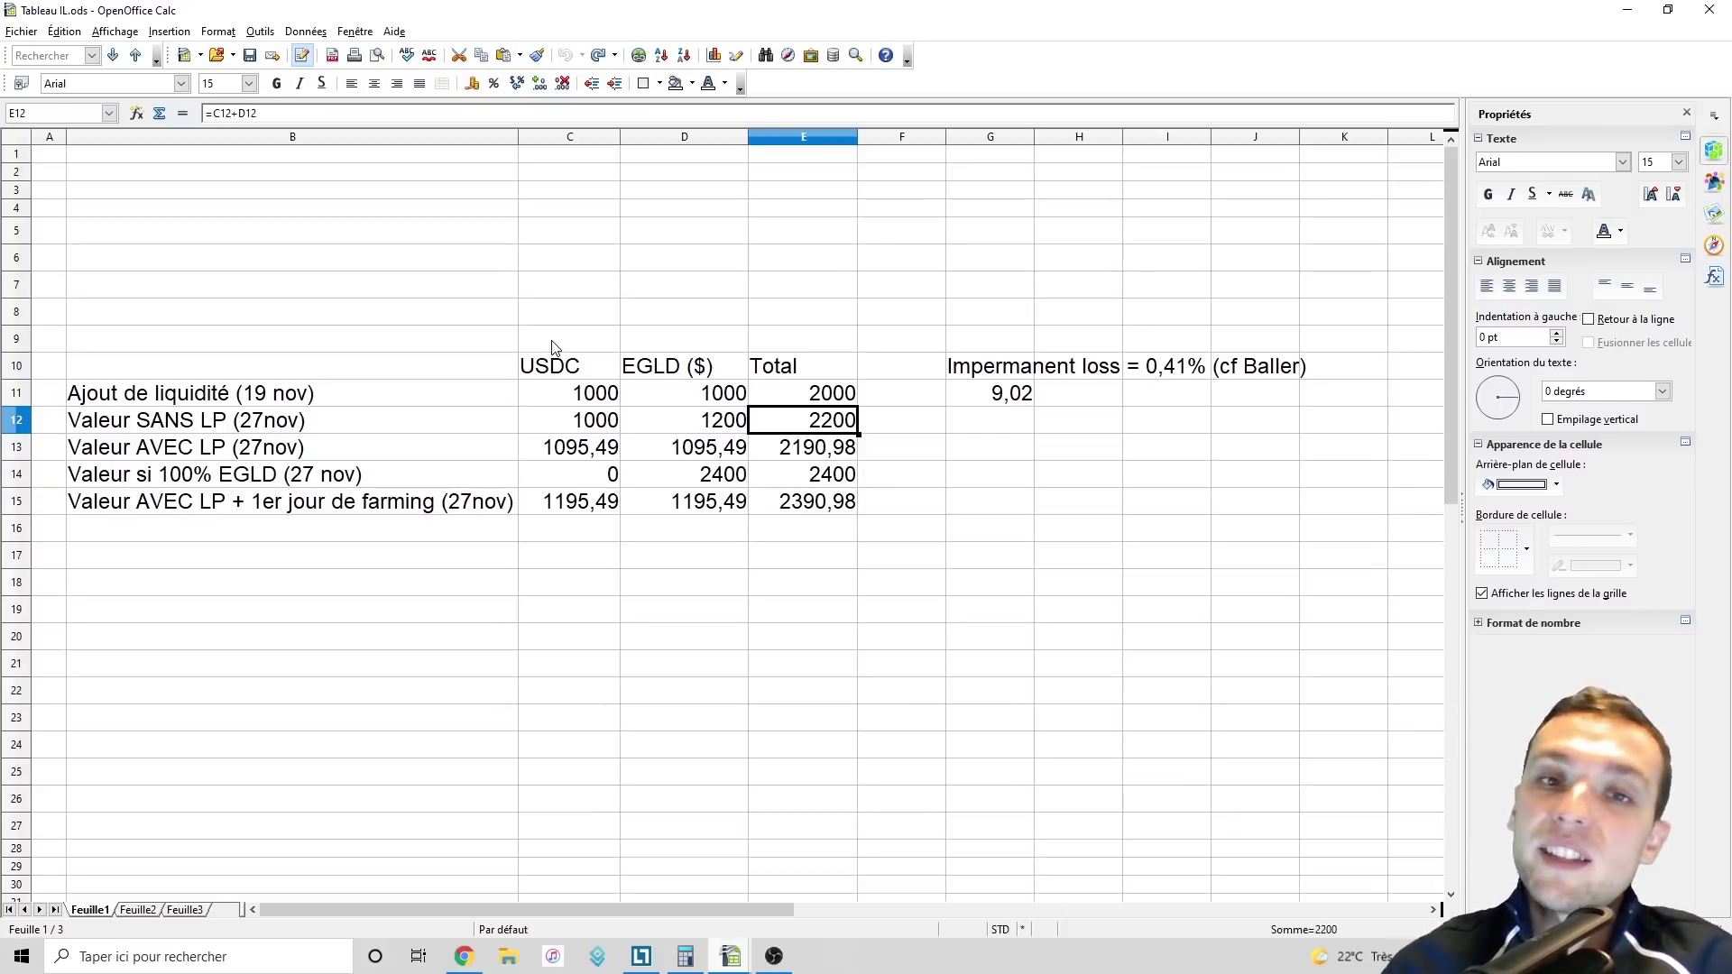
Step: Inspect the total with LP plus first farming day in E15 and compare it with the 100% EGLD total
key(Down)
key(Down)
key(Down)
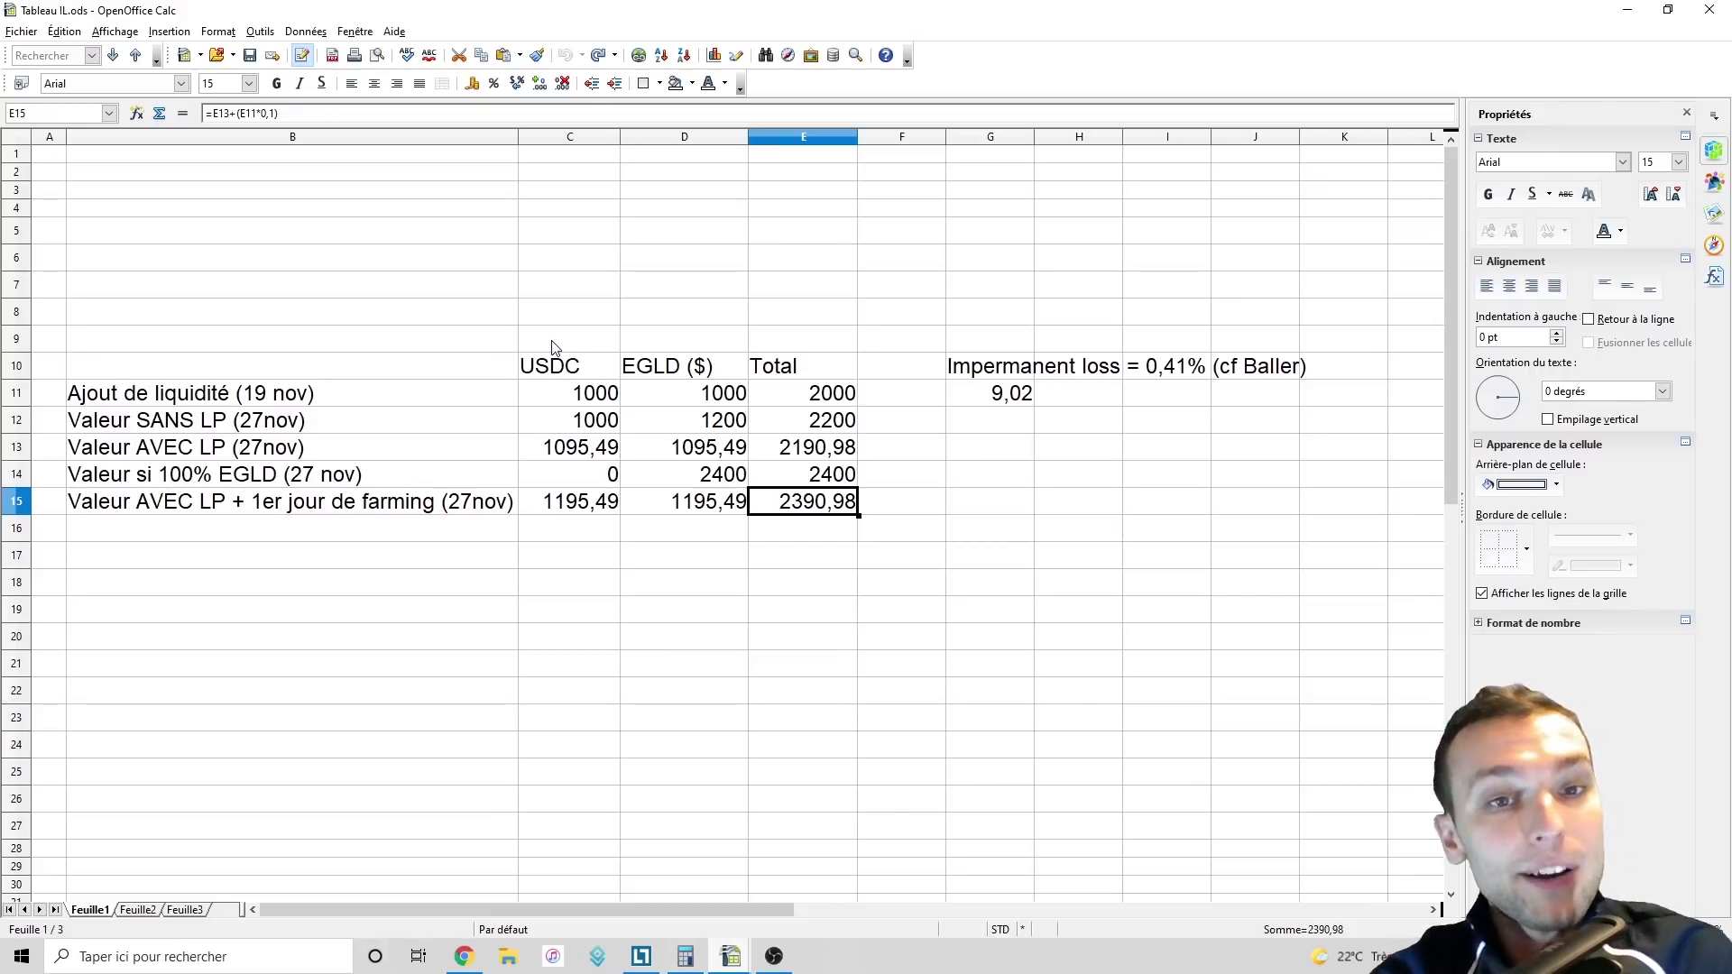
key(Up)
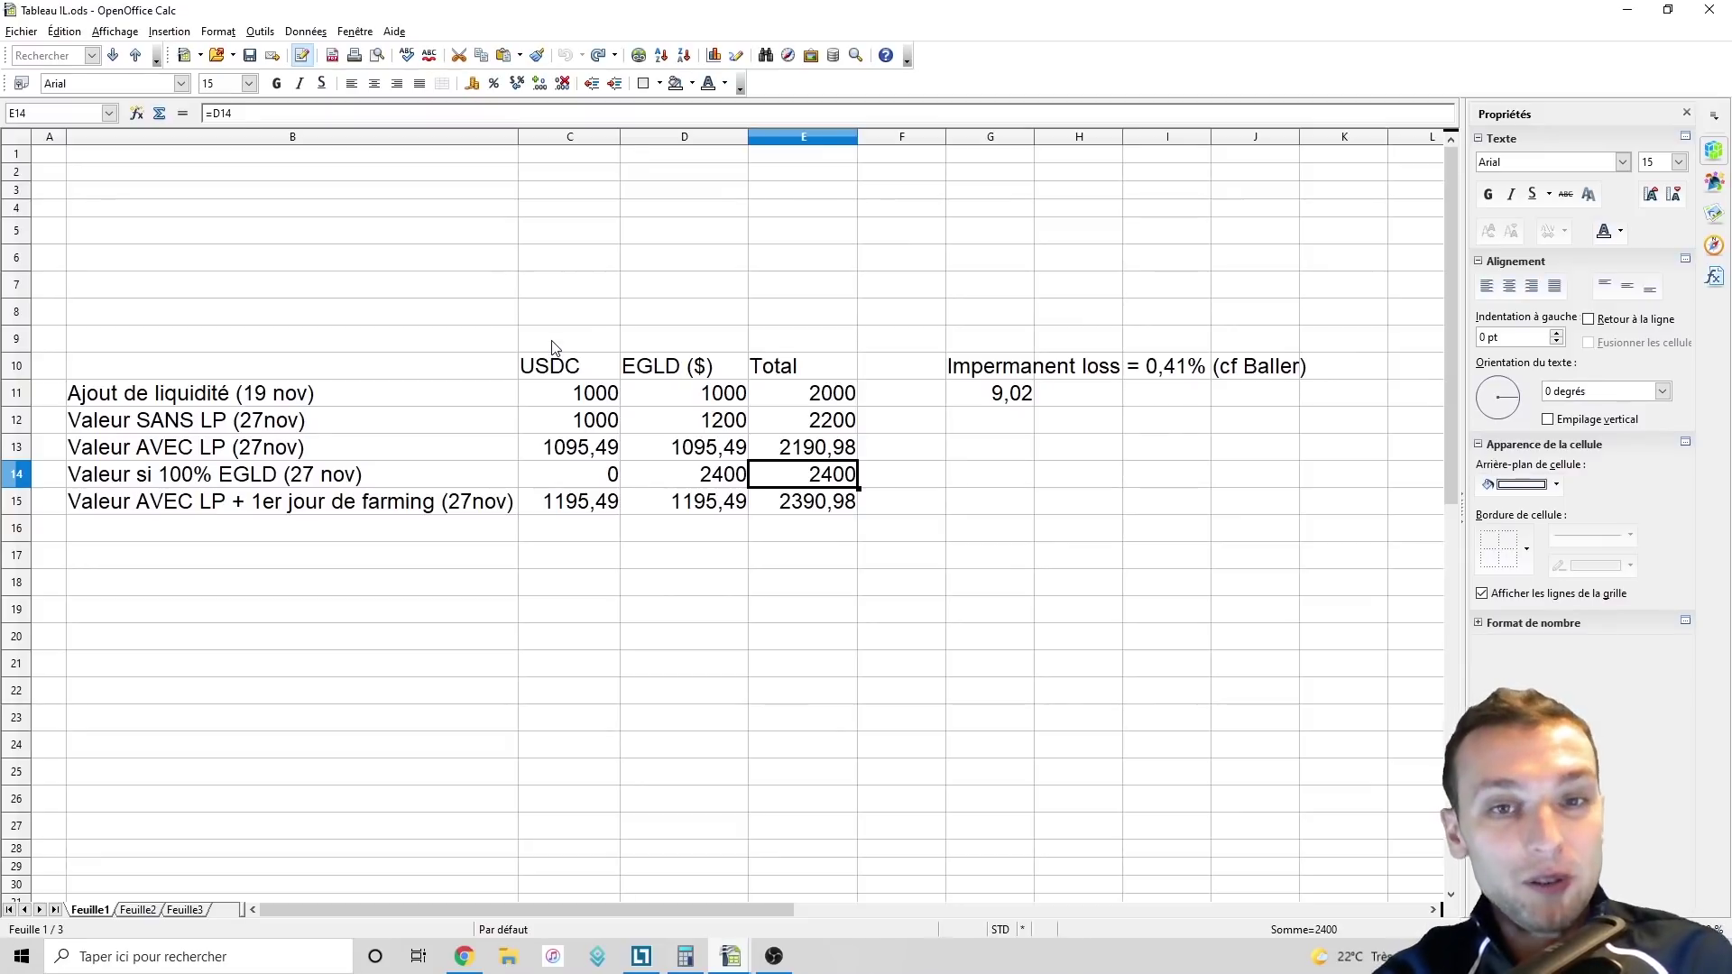
key(Down)
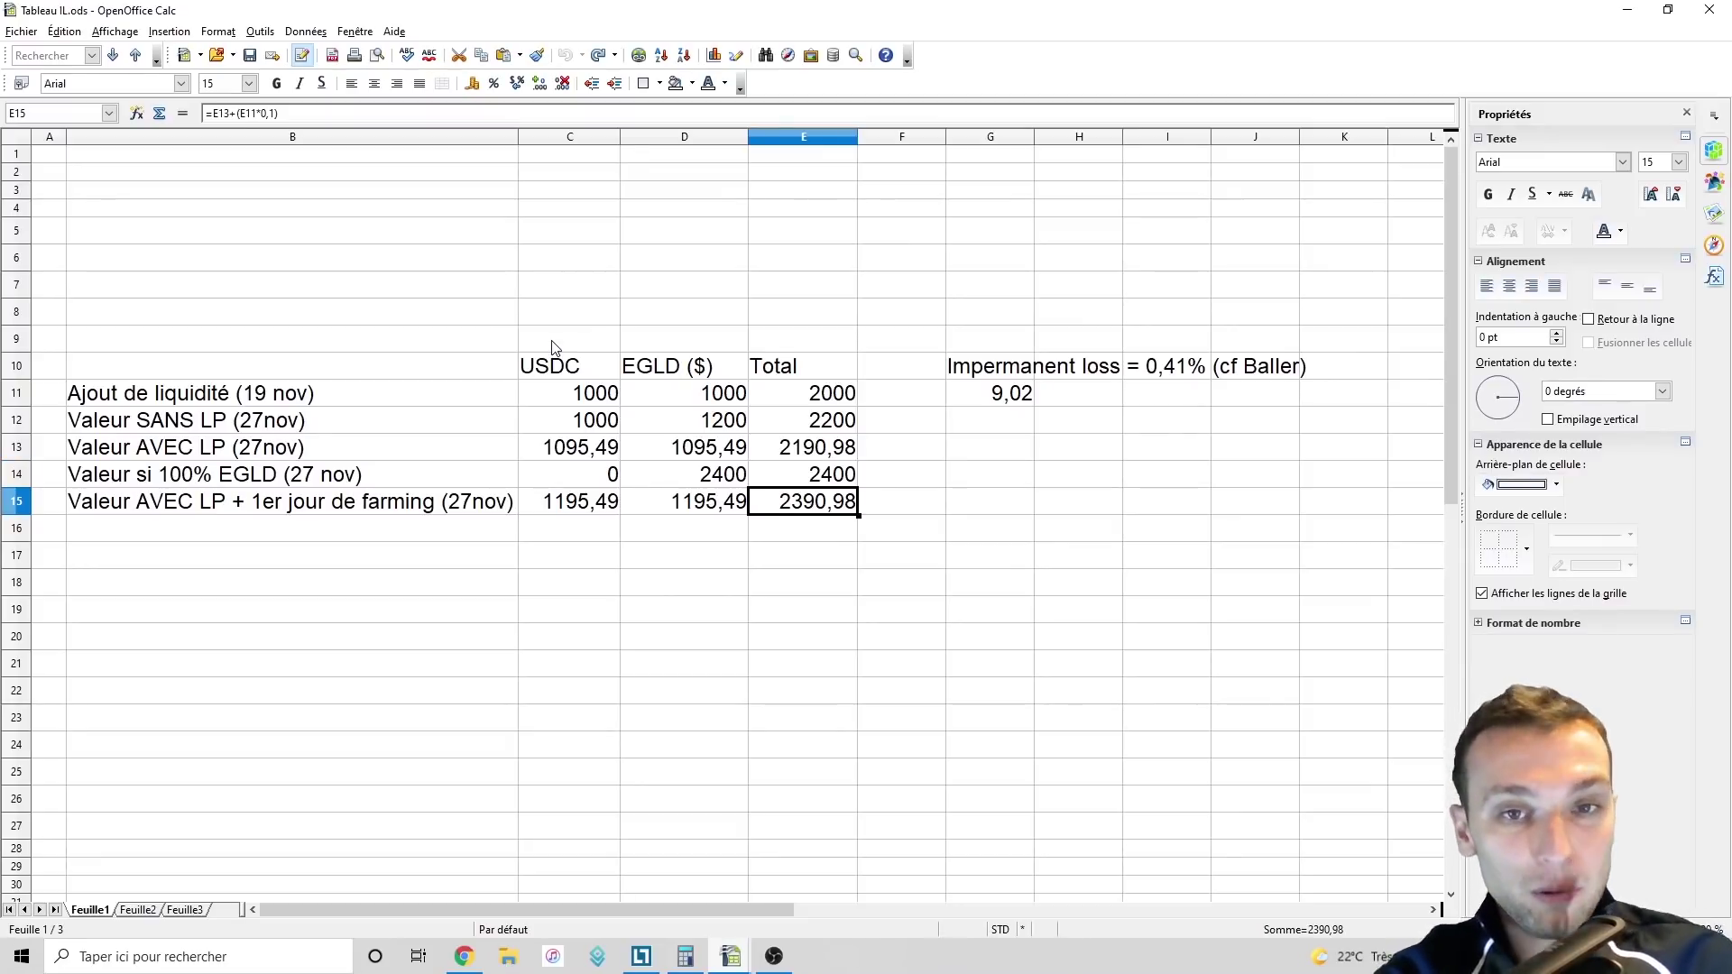
Step: Review the totals for the LP value and initial deposit, comparing the farming total with the 100% EGLD total again
click(849, 451)
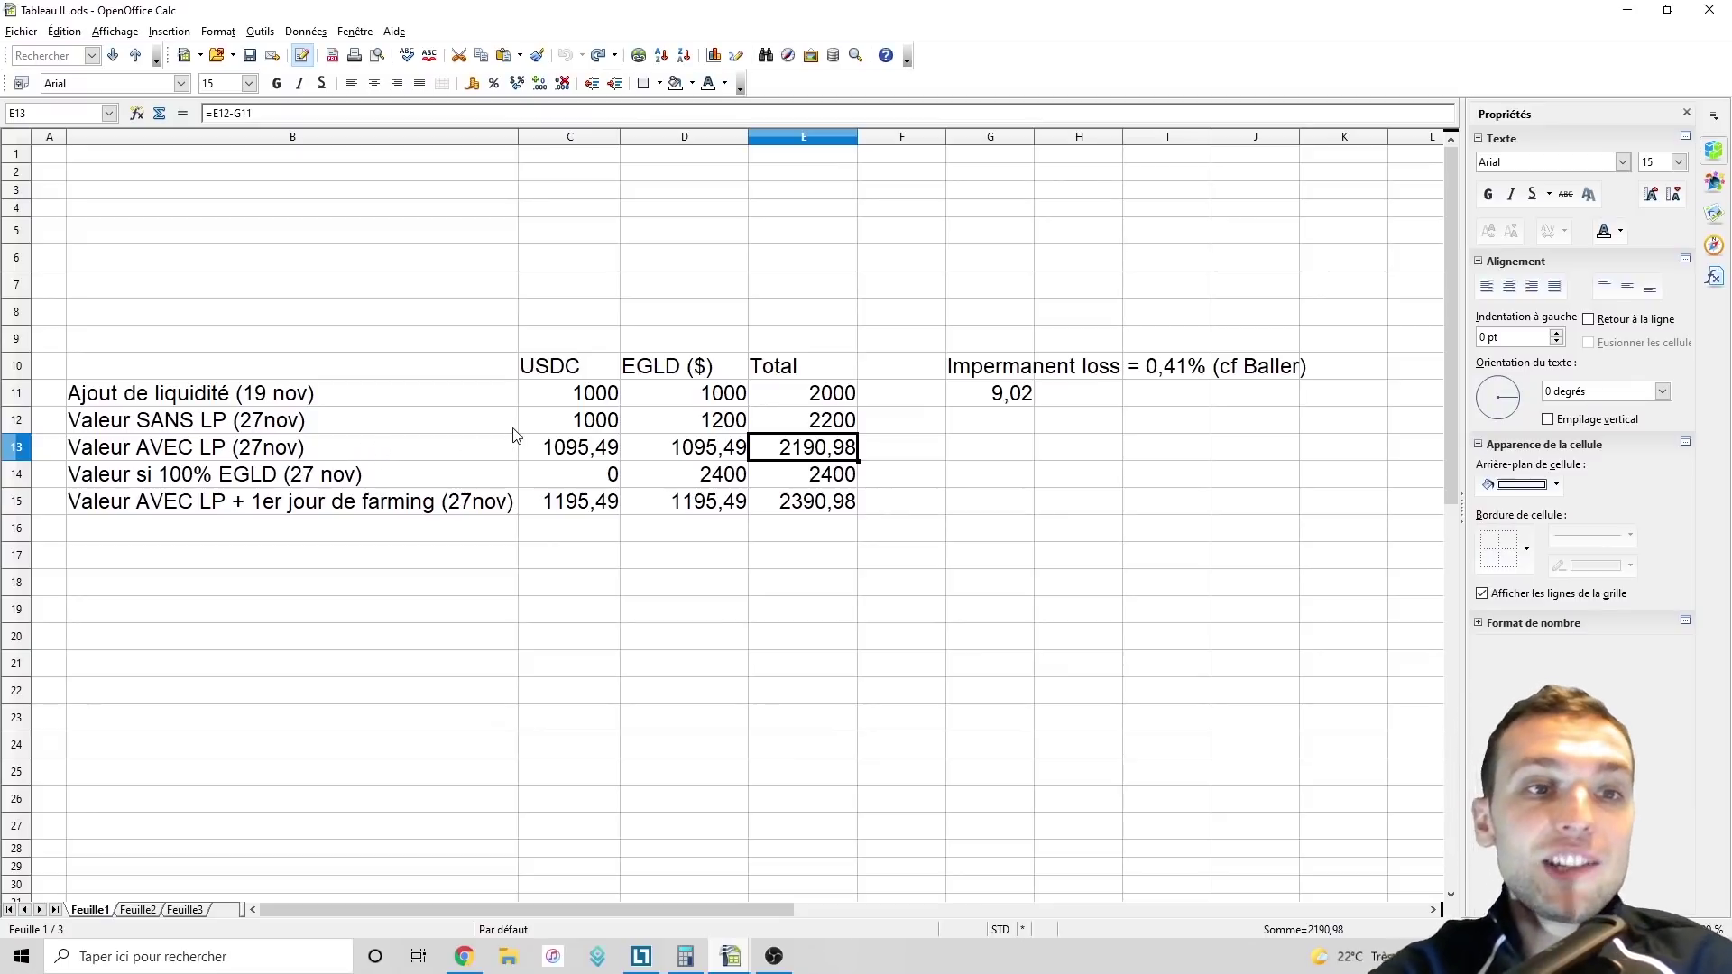
click(804, 401)
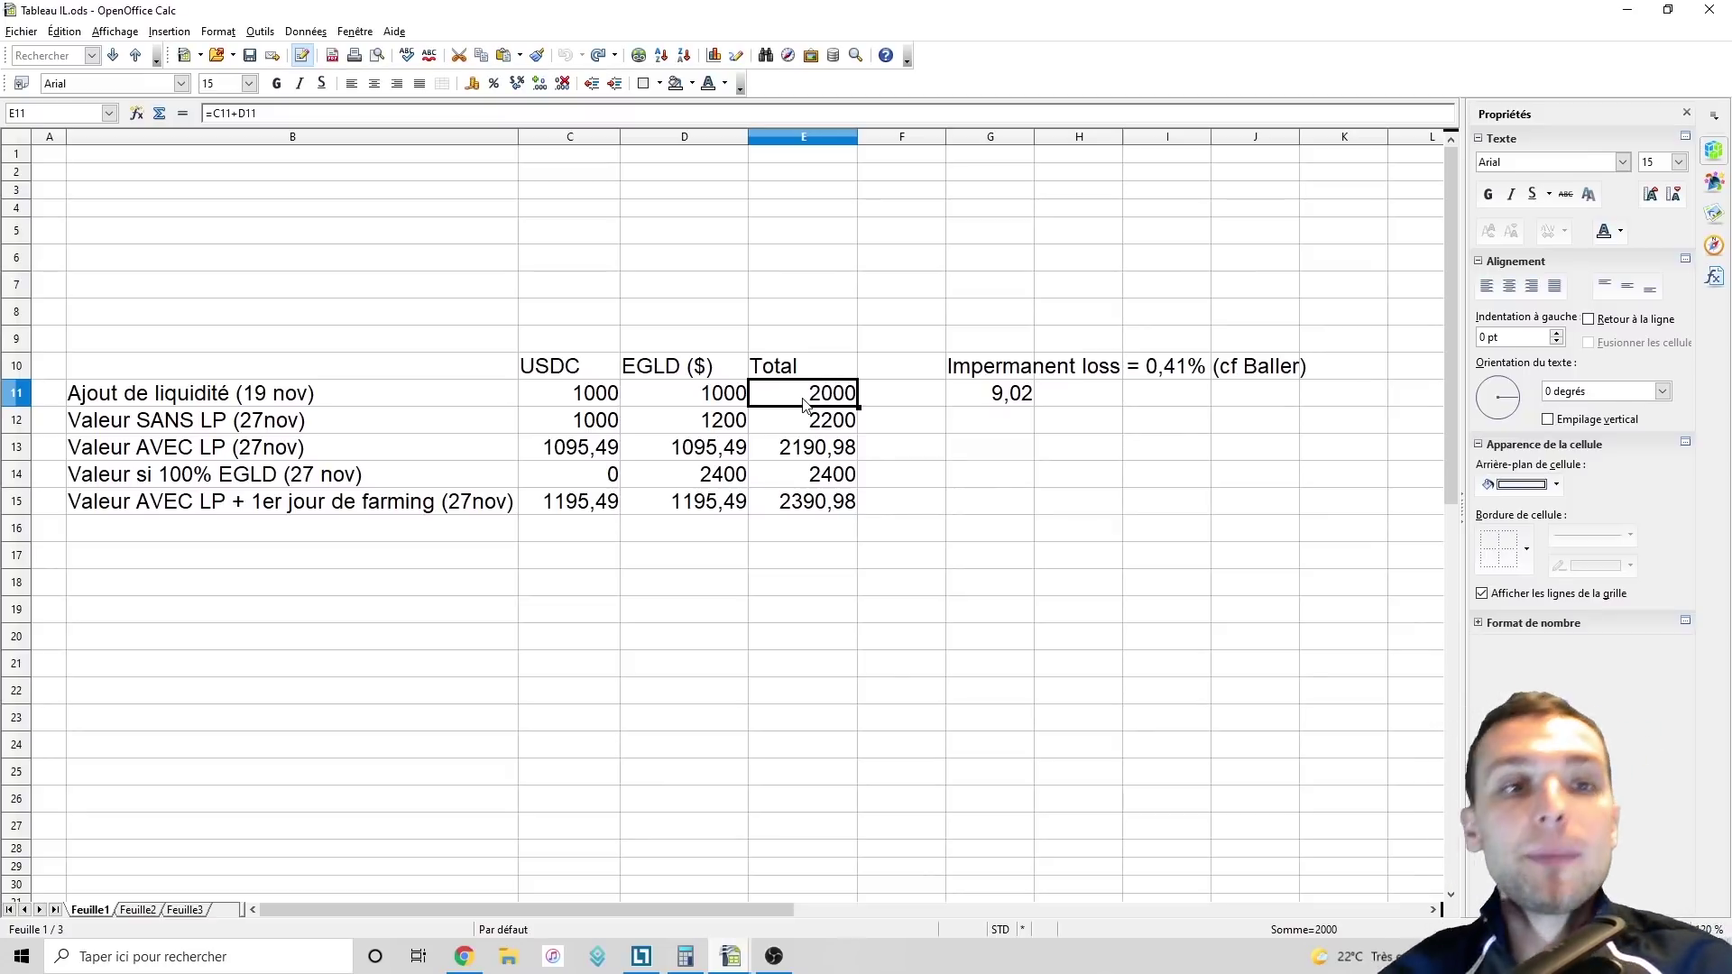
click(814, 502)
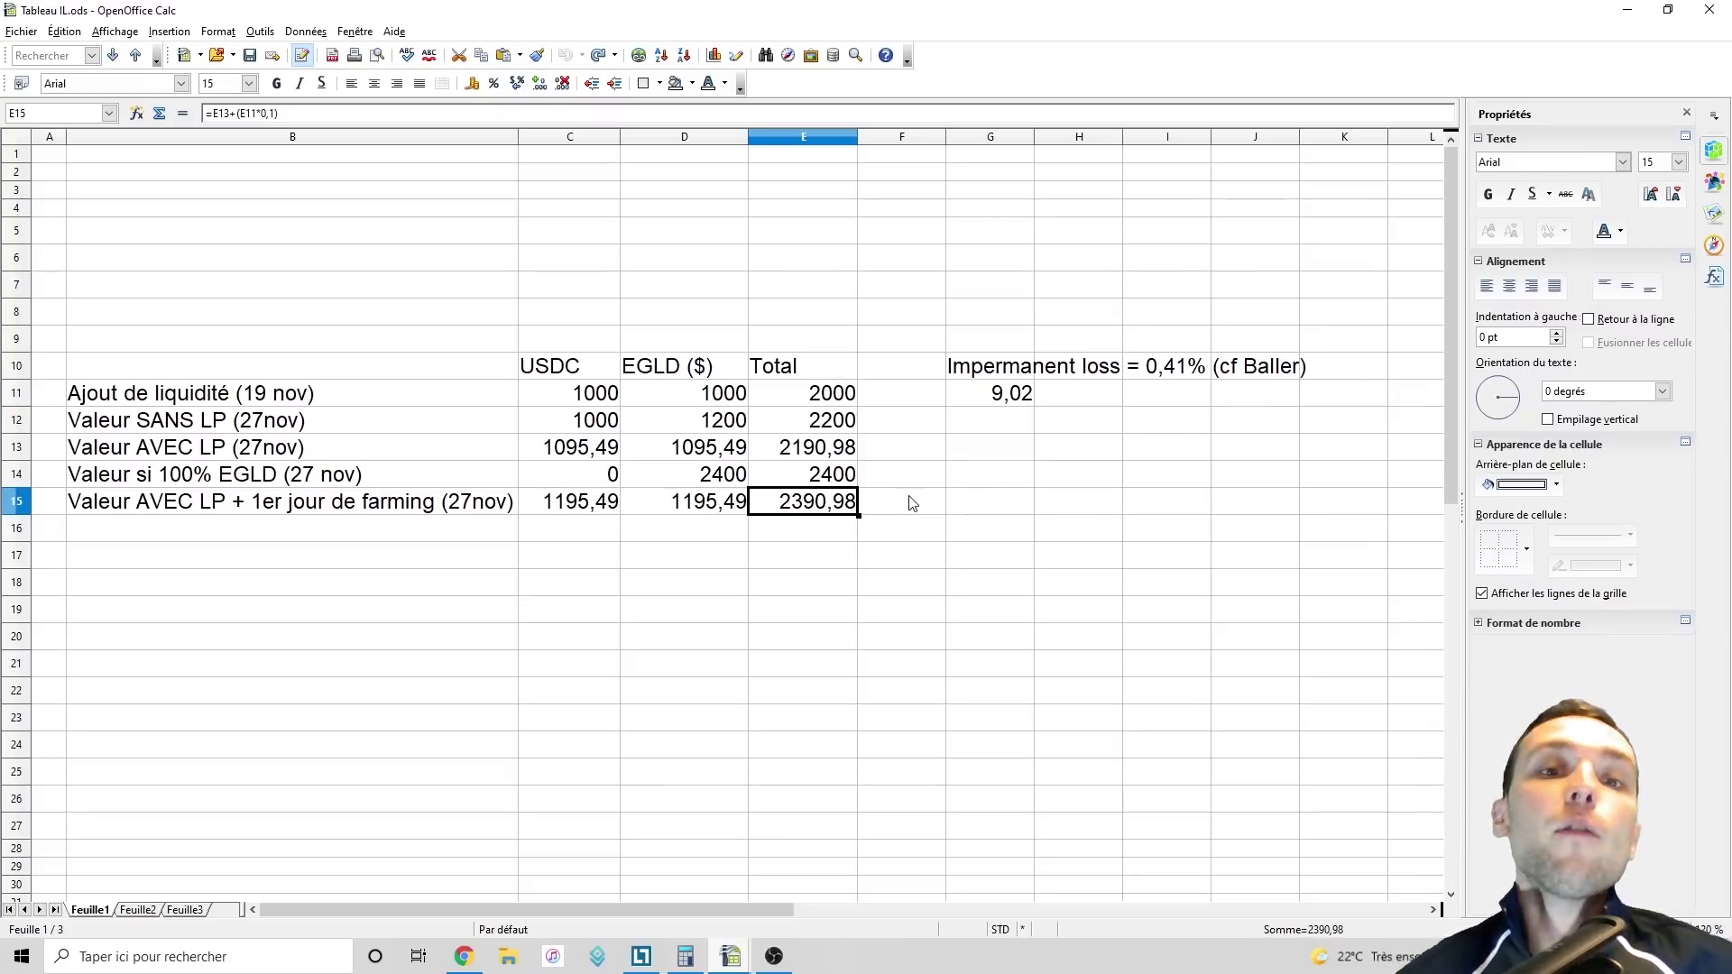
key(Up)
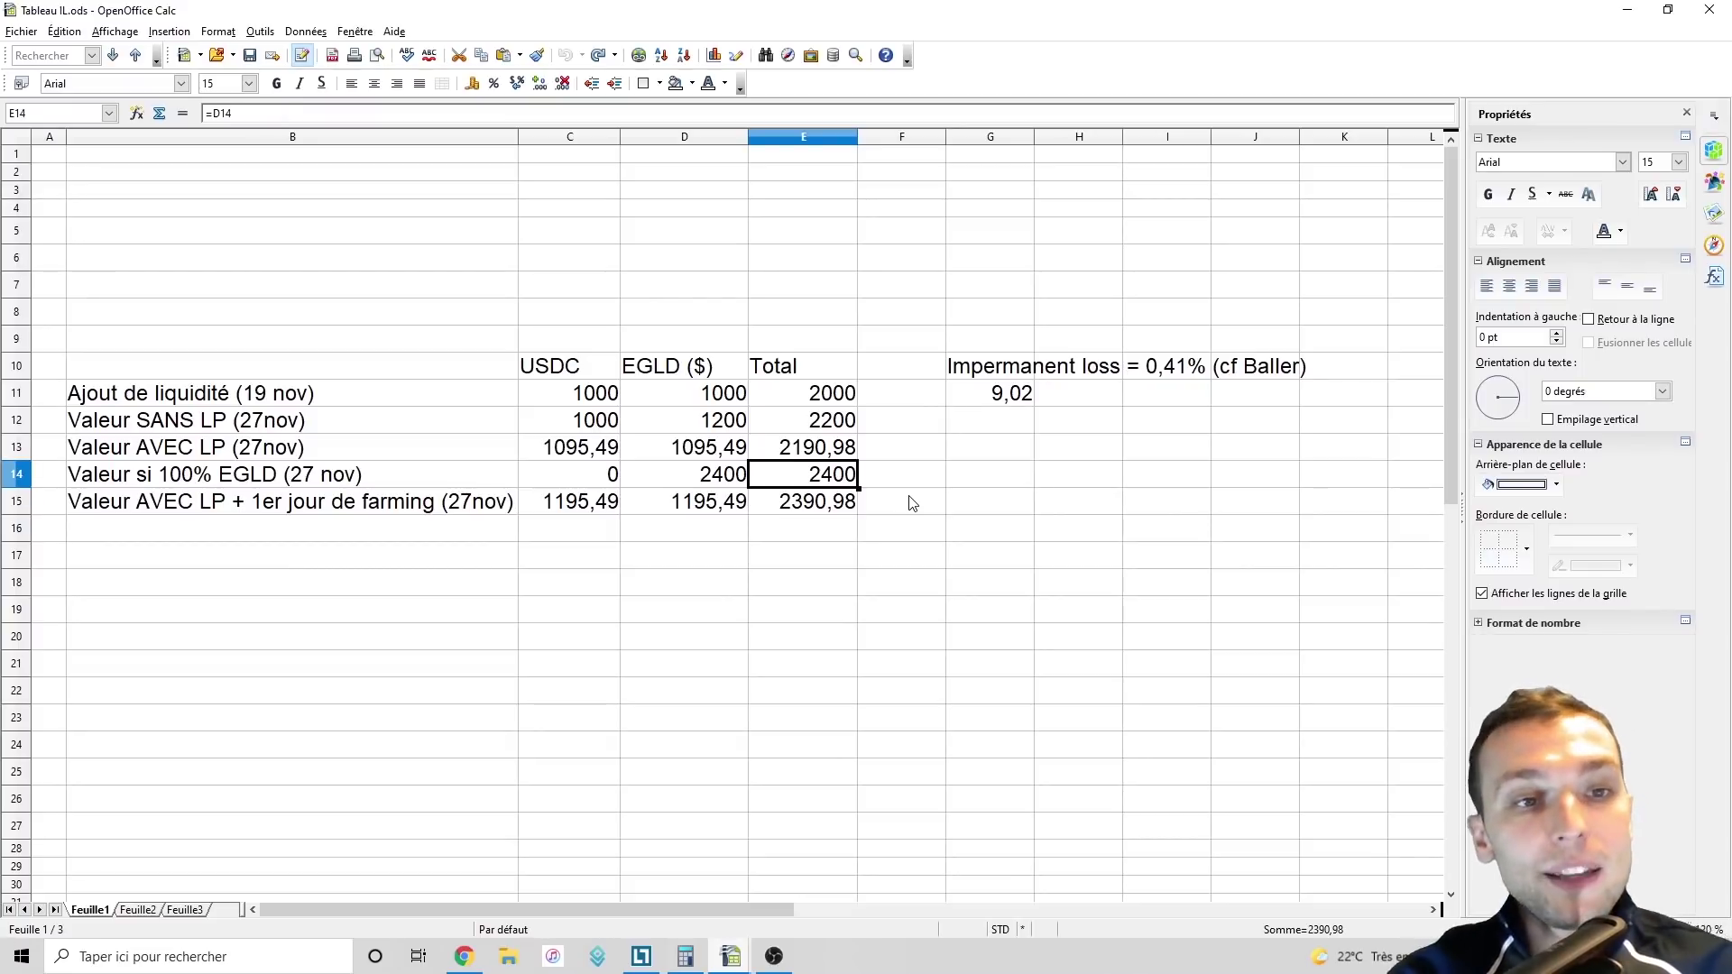
key(Down)
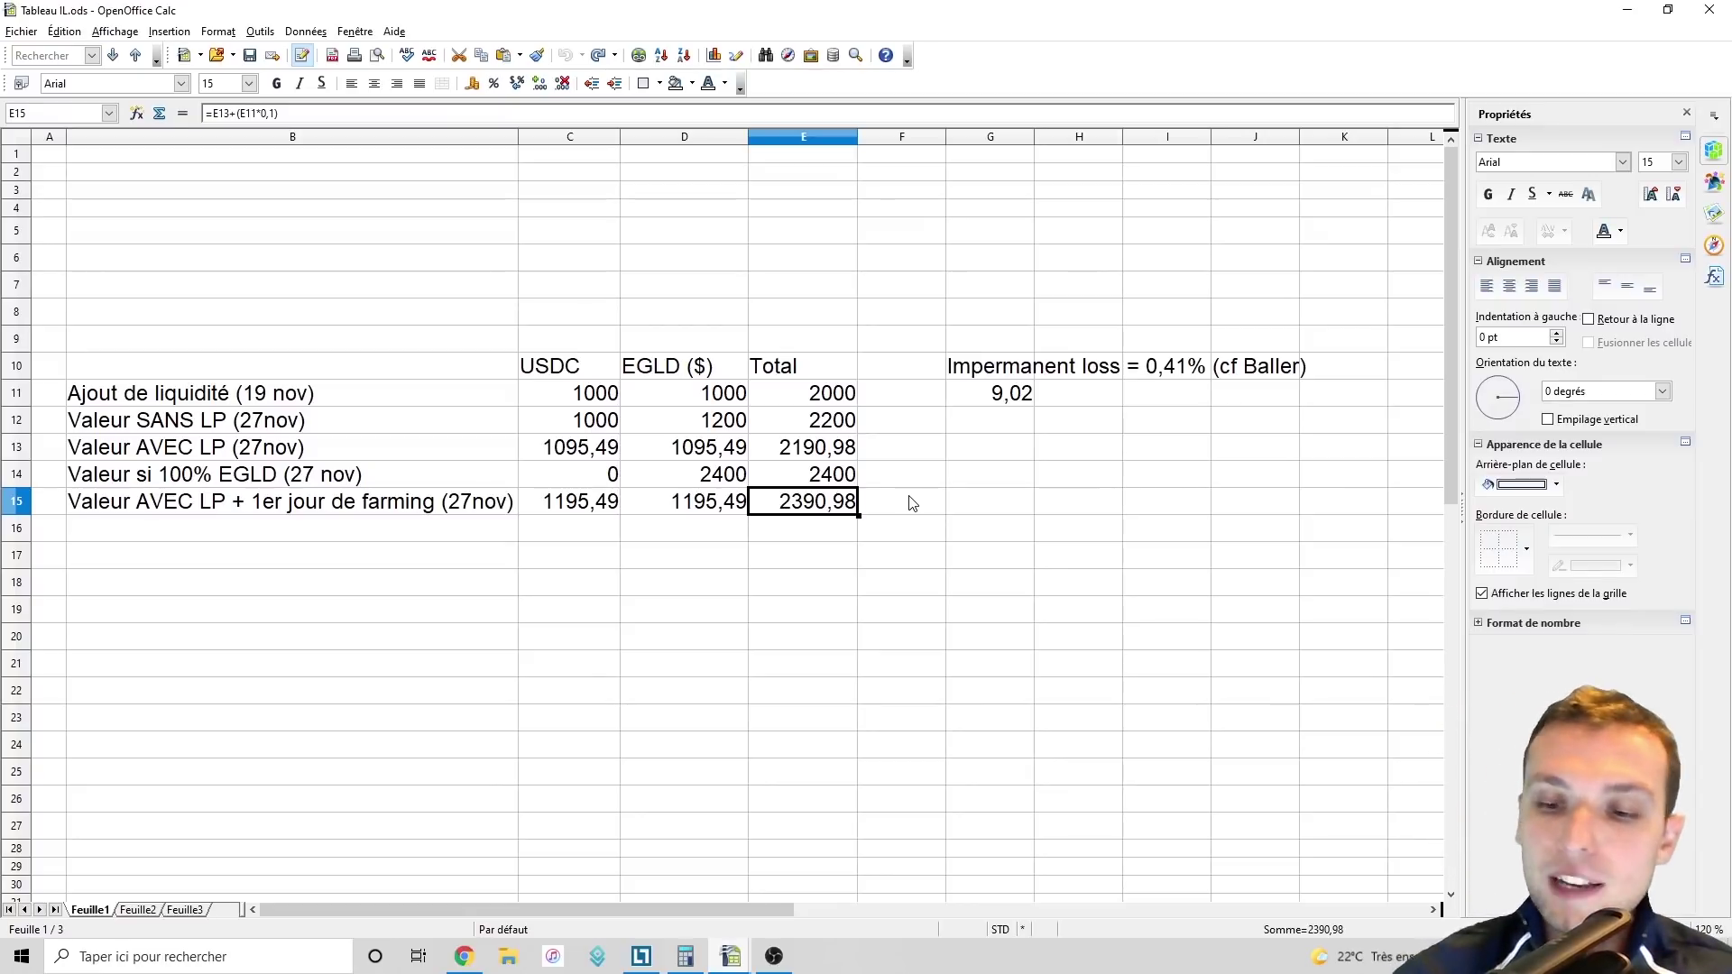
Step: Review the "Valeur AVEC LP" total in E13 and the impermanent loss note in G10
key(Up)
key(Up)
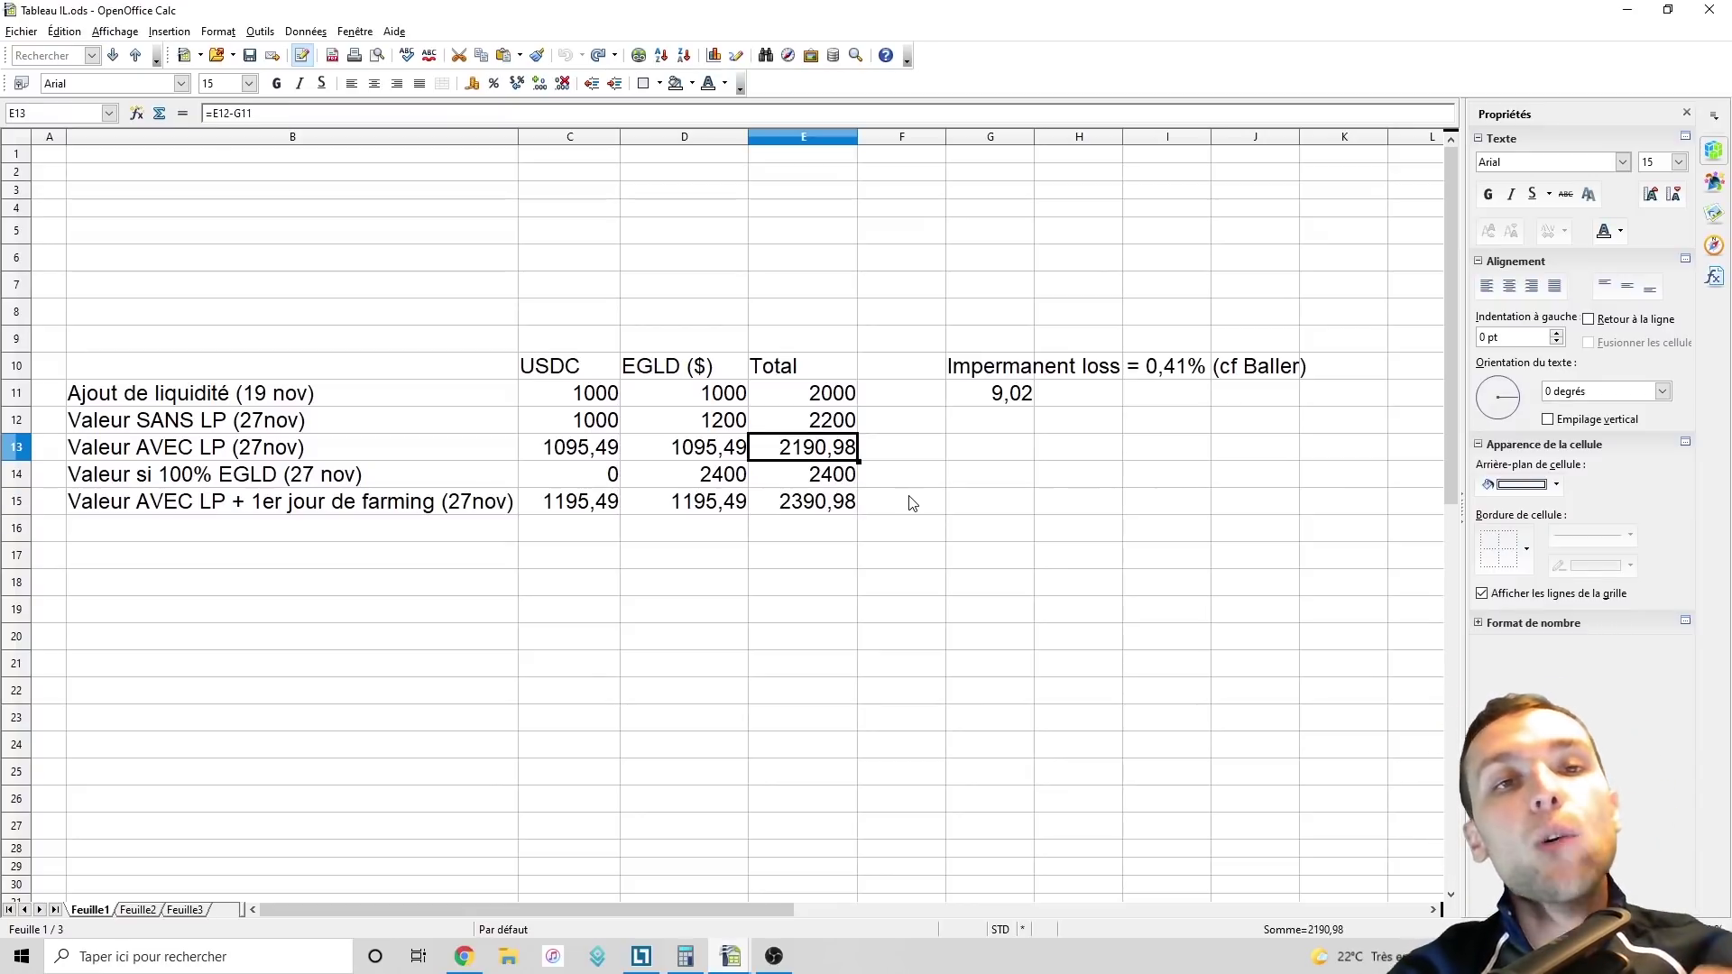
key(Right)
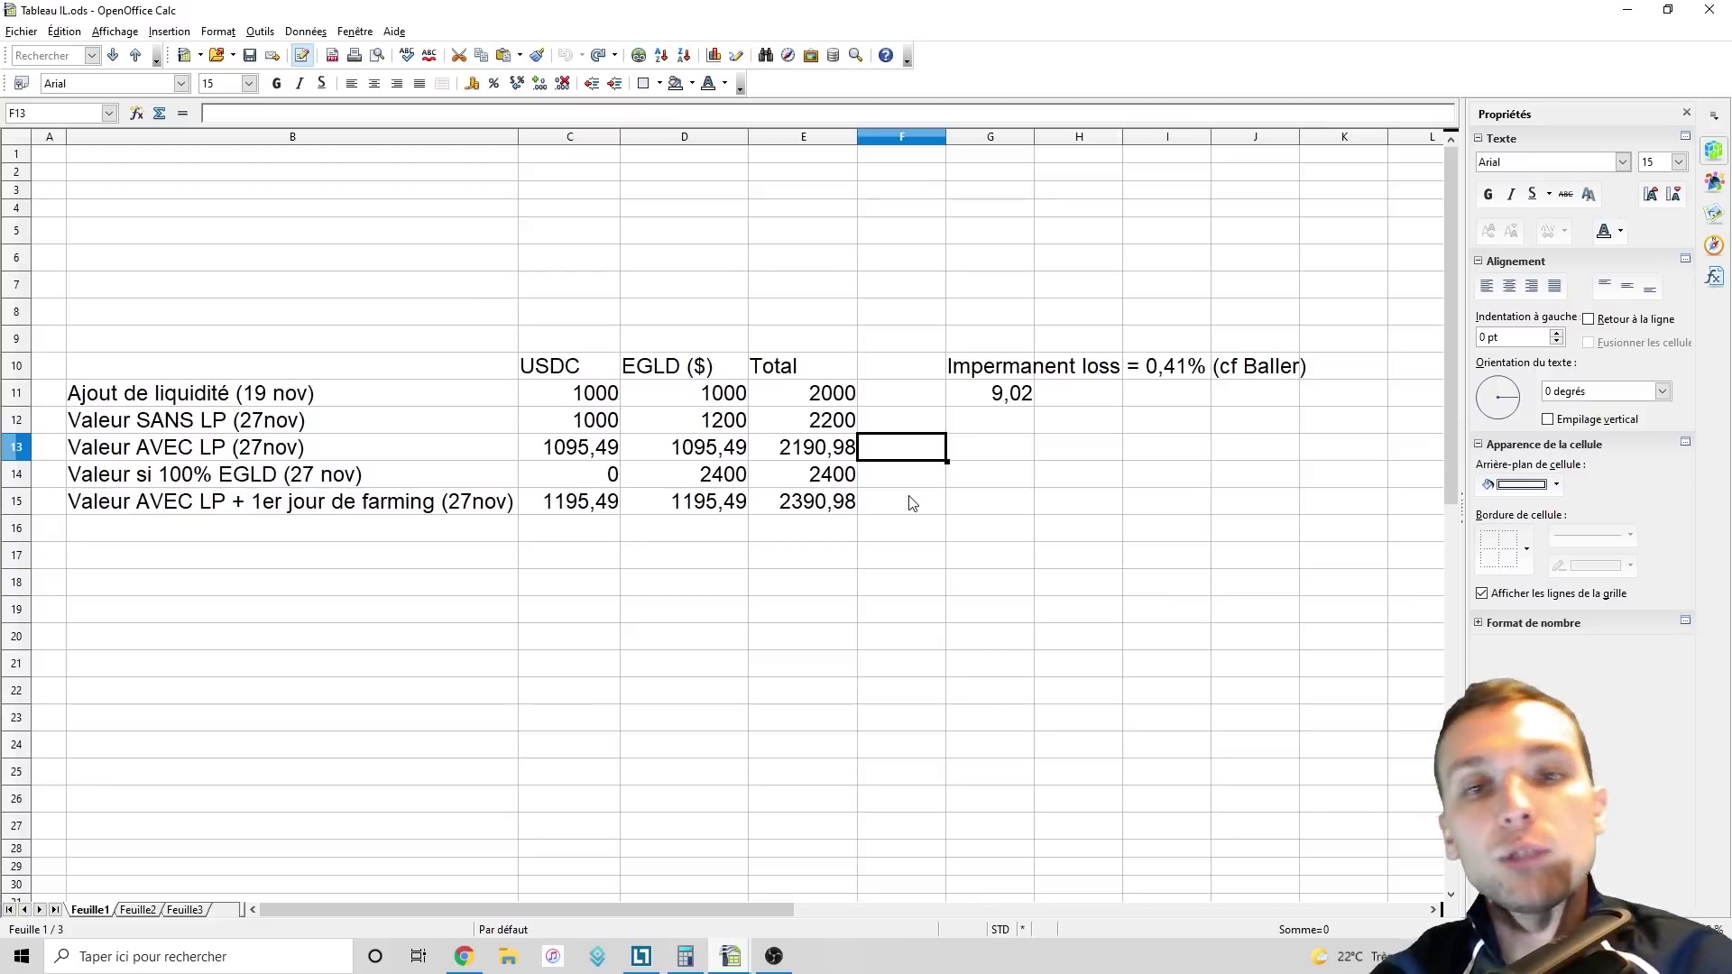
key(Left)
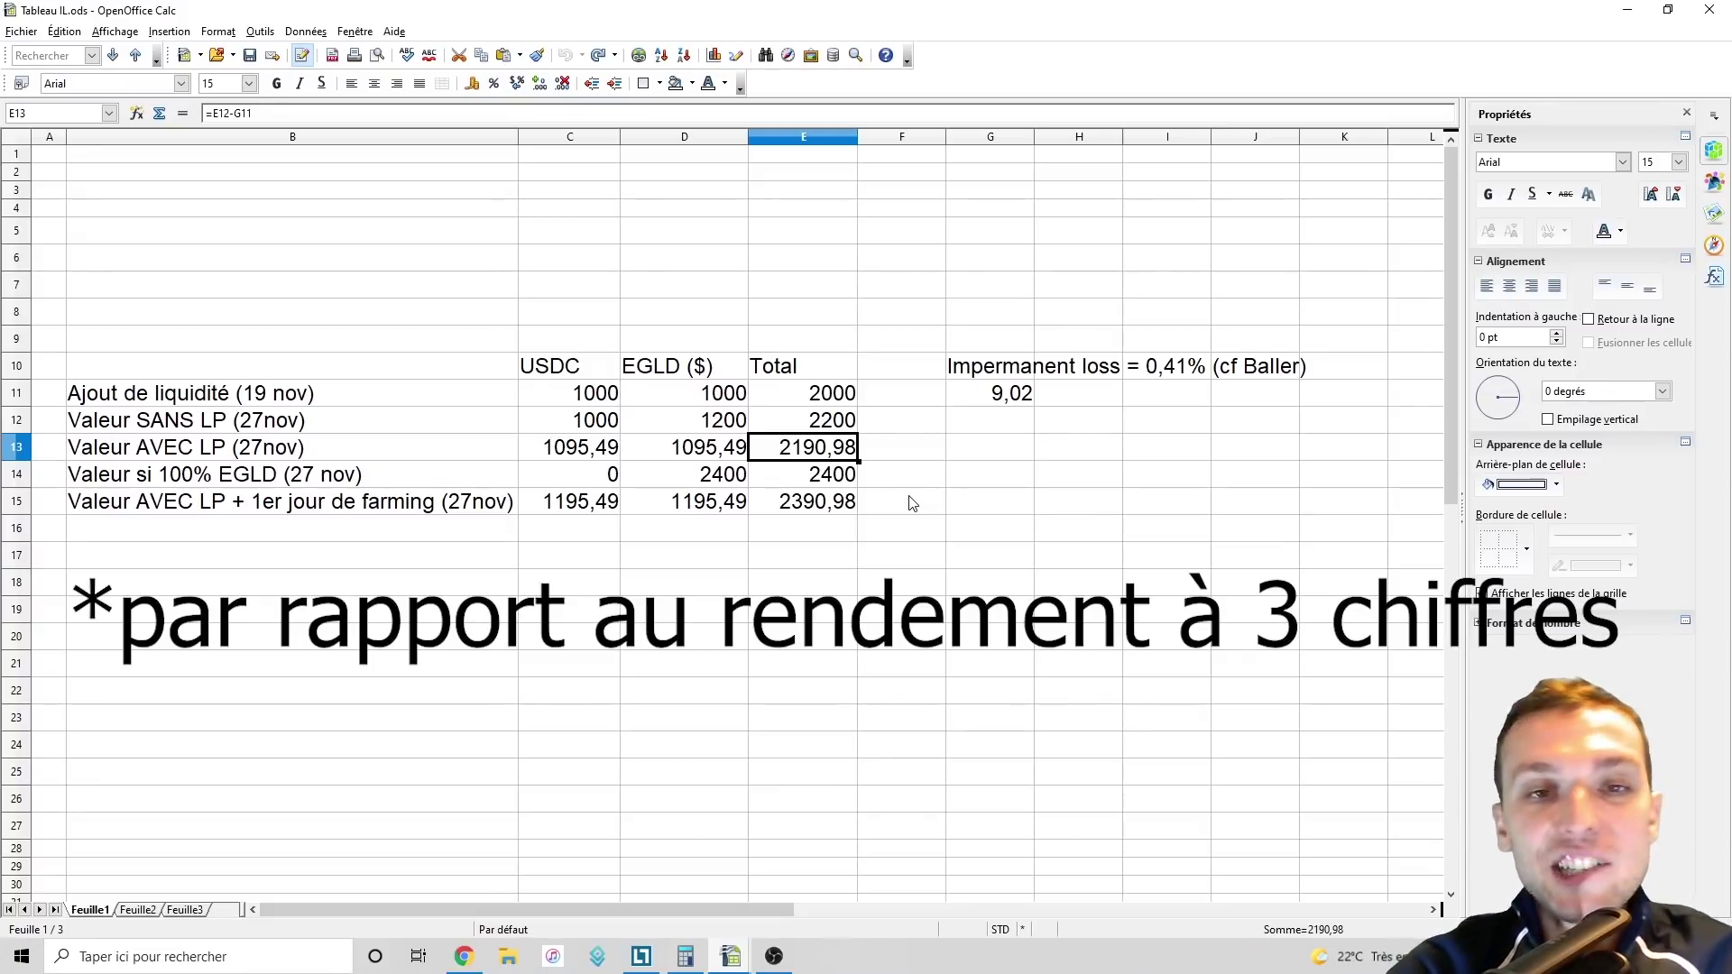
key(Up)
key(Right)
key(Up)
key(Right)
key(Up)
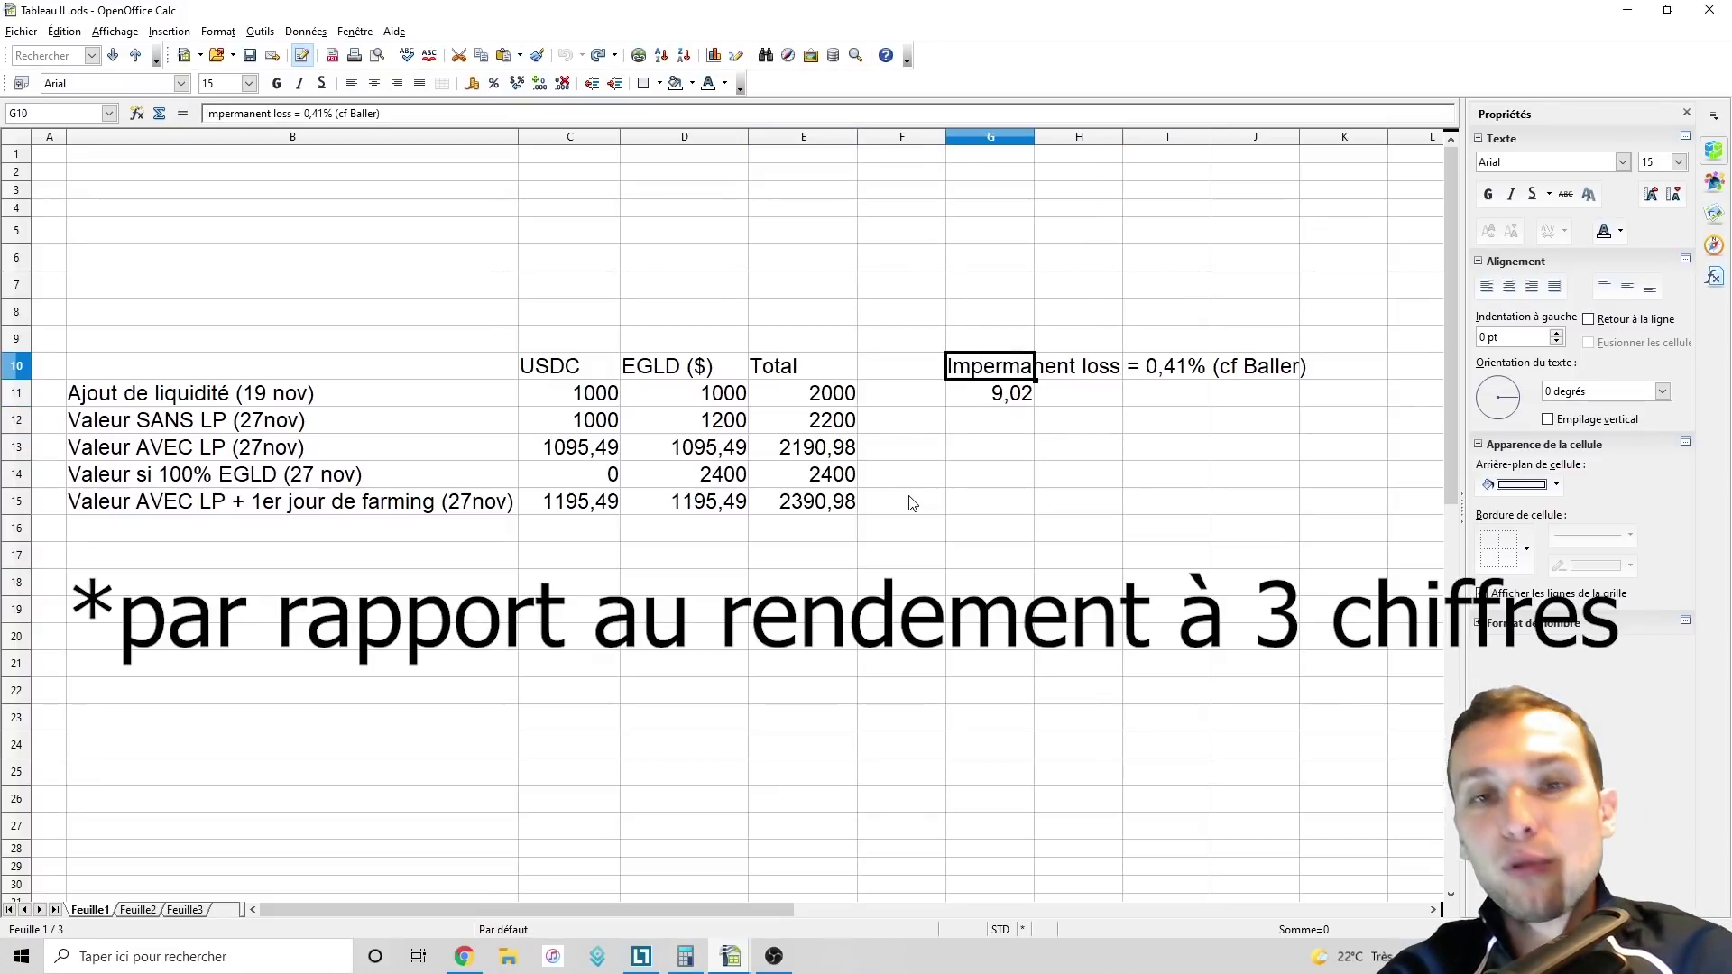
key(Down)
key(Left)
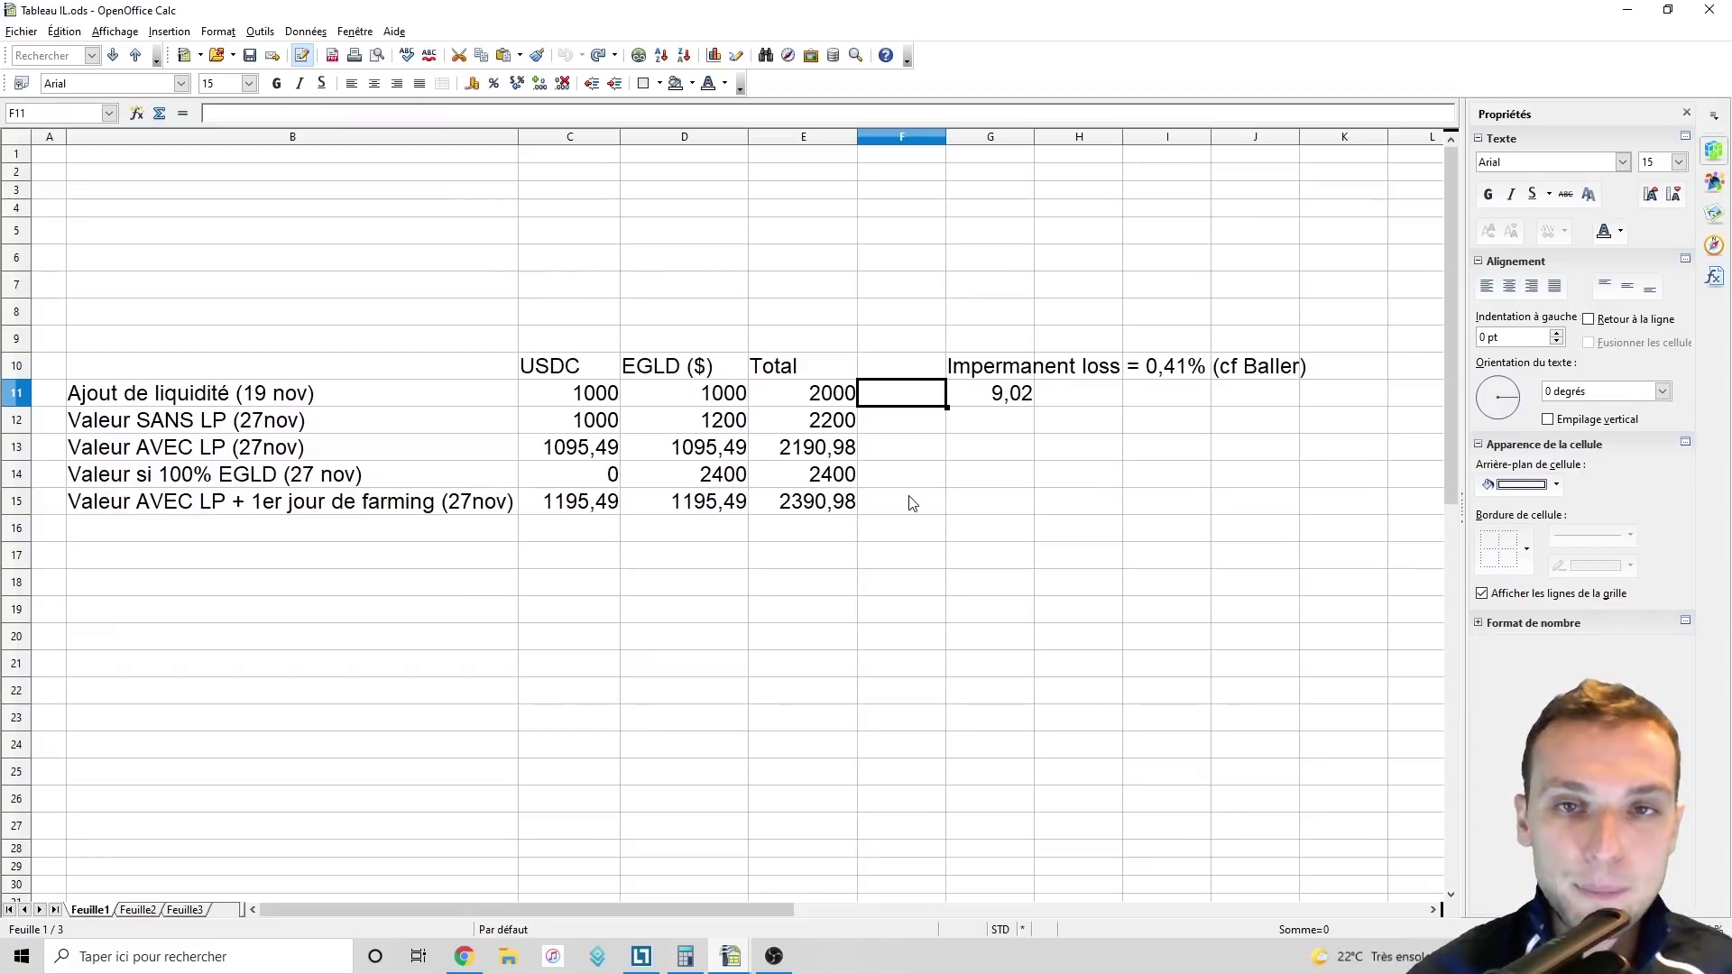
Step: Compare the "Valeur si 100% EGLD" total with the total with LP plus first farming day, and inspect the latter's EGLD share
key(Down)
key(Down)
key(Down)
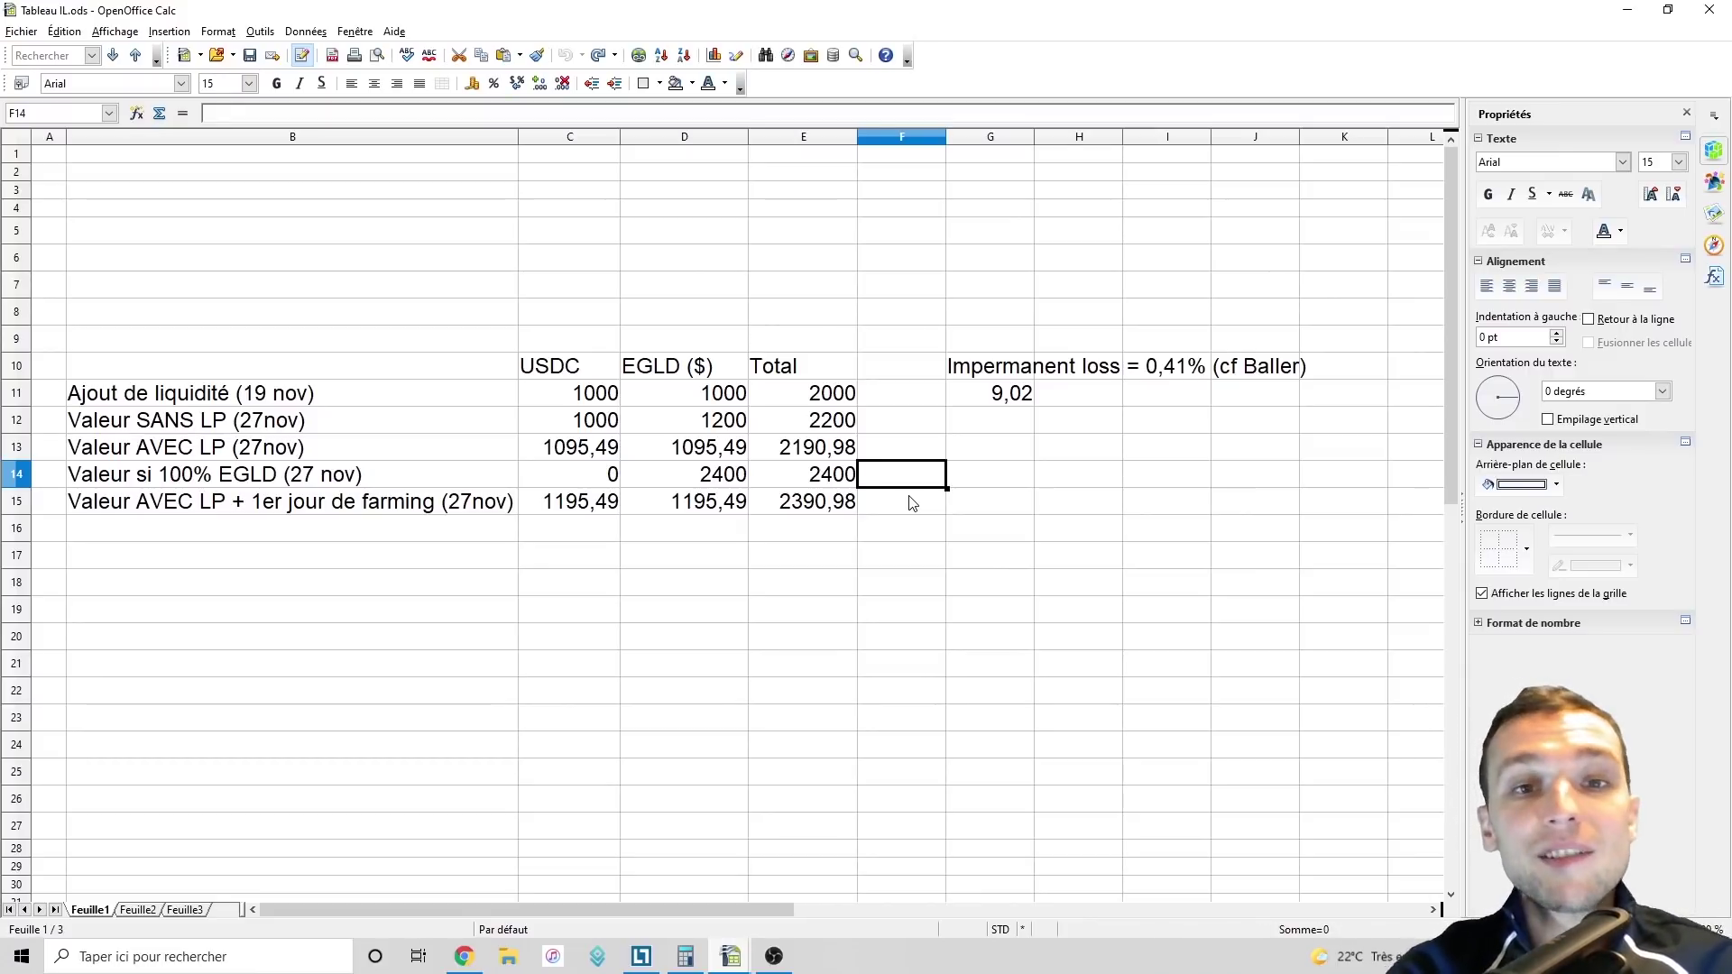
key(Left)
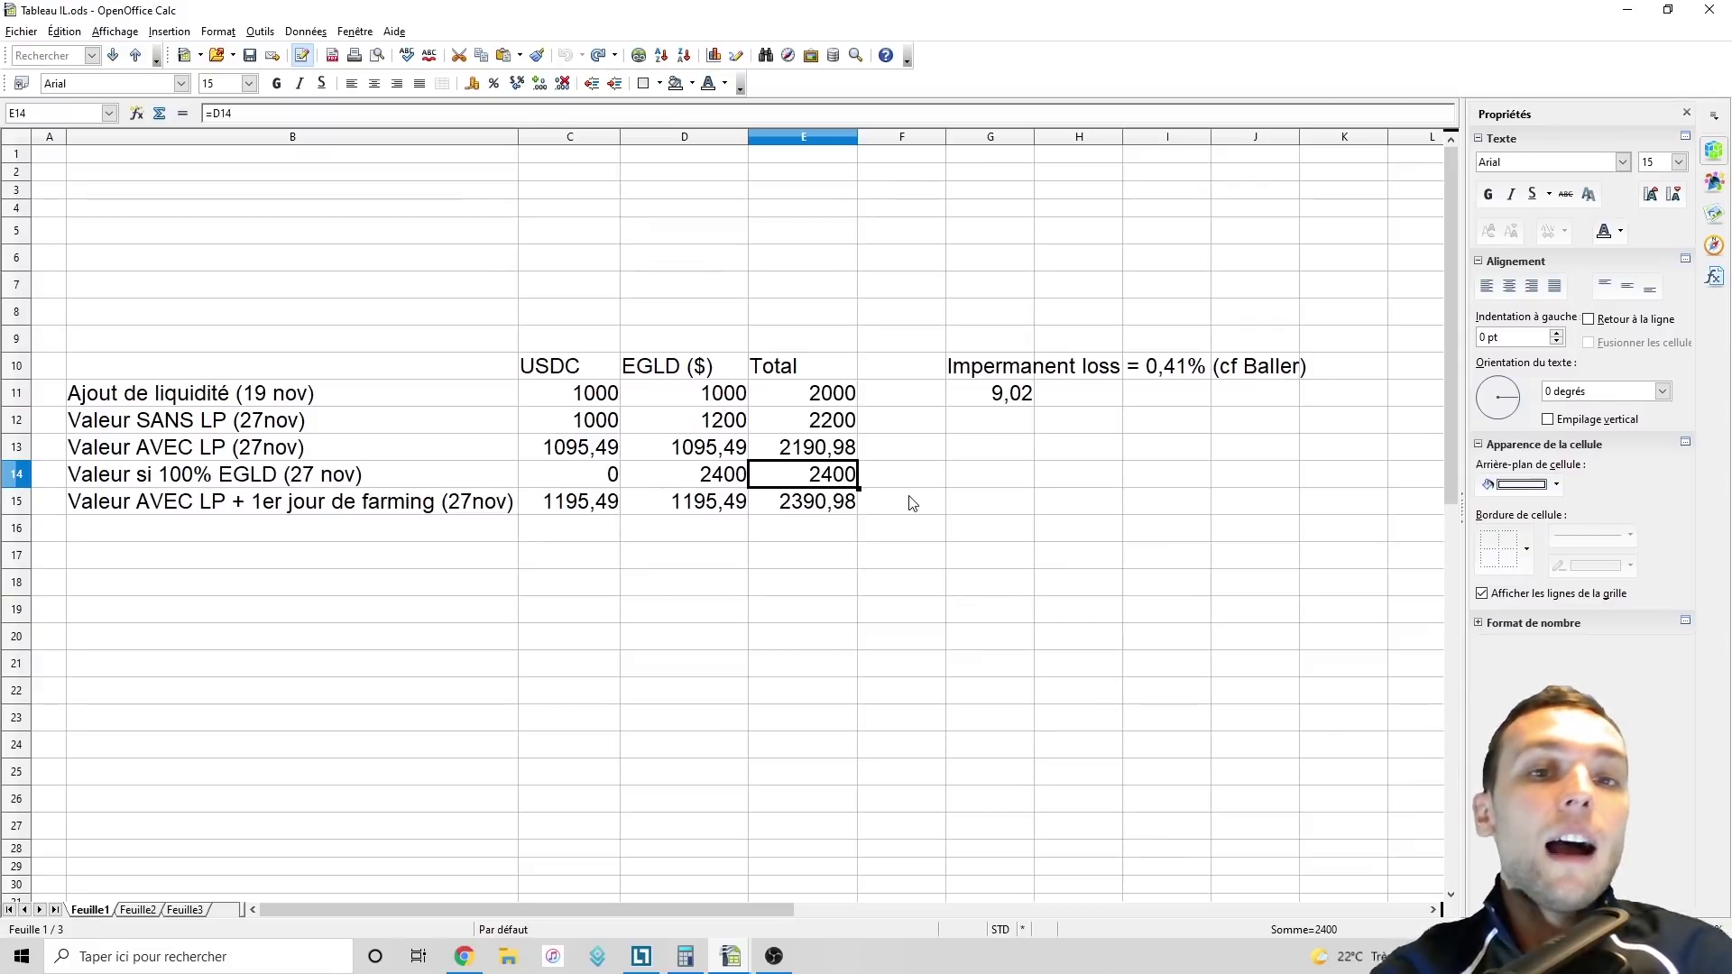
key(Down)
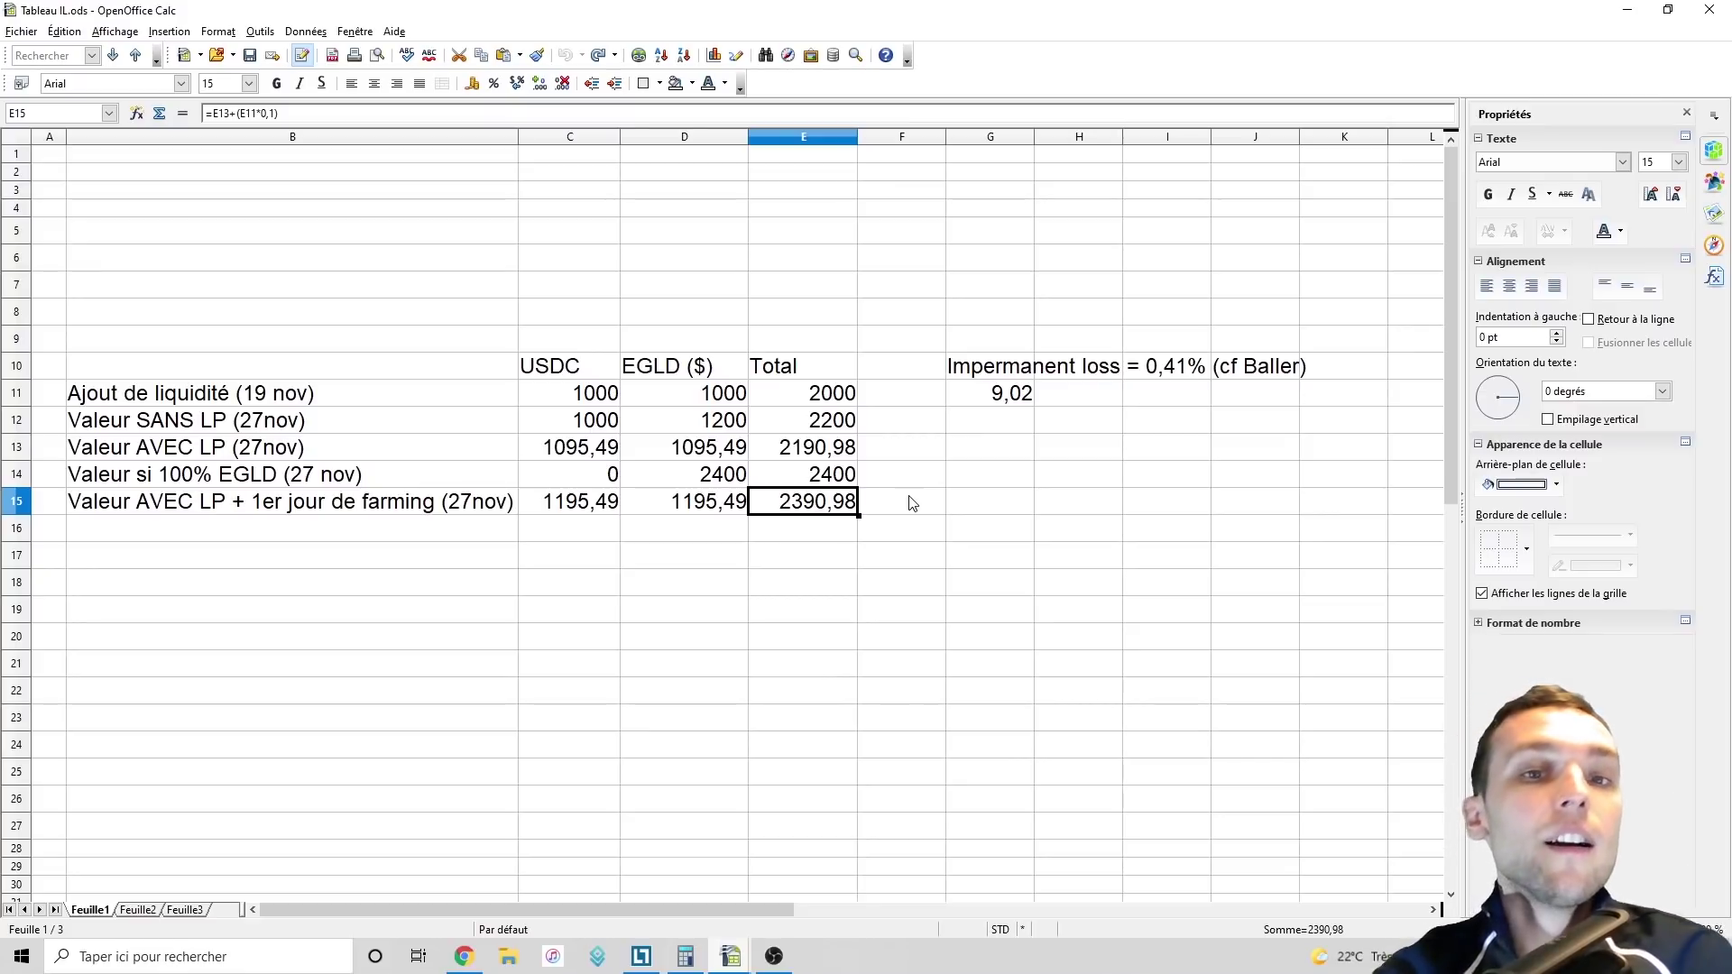
key(Left)
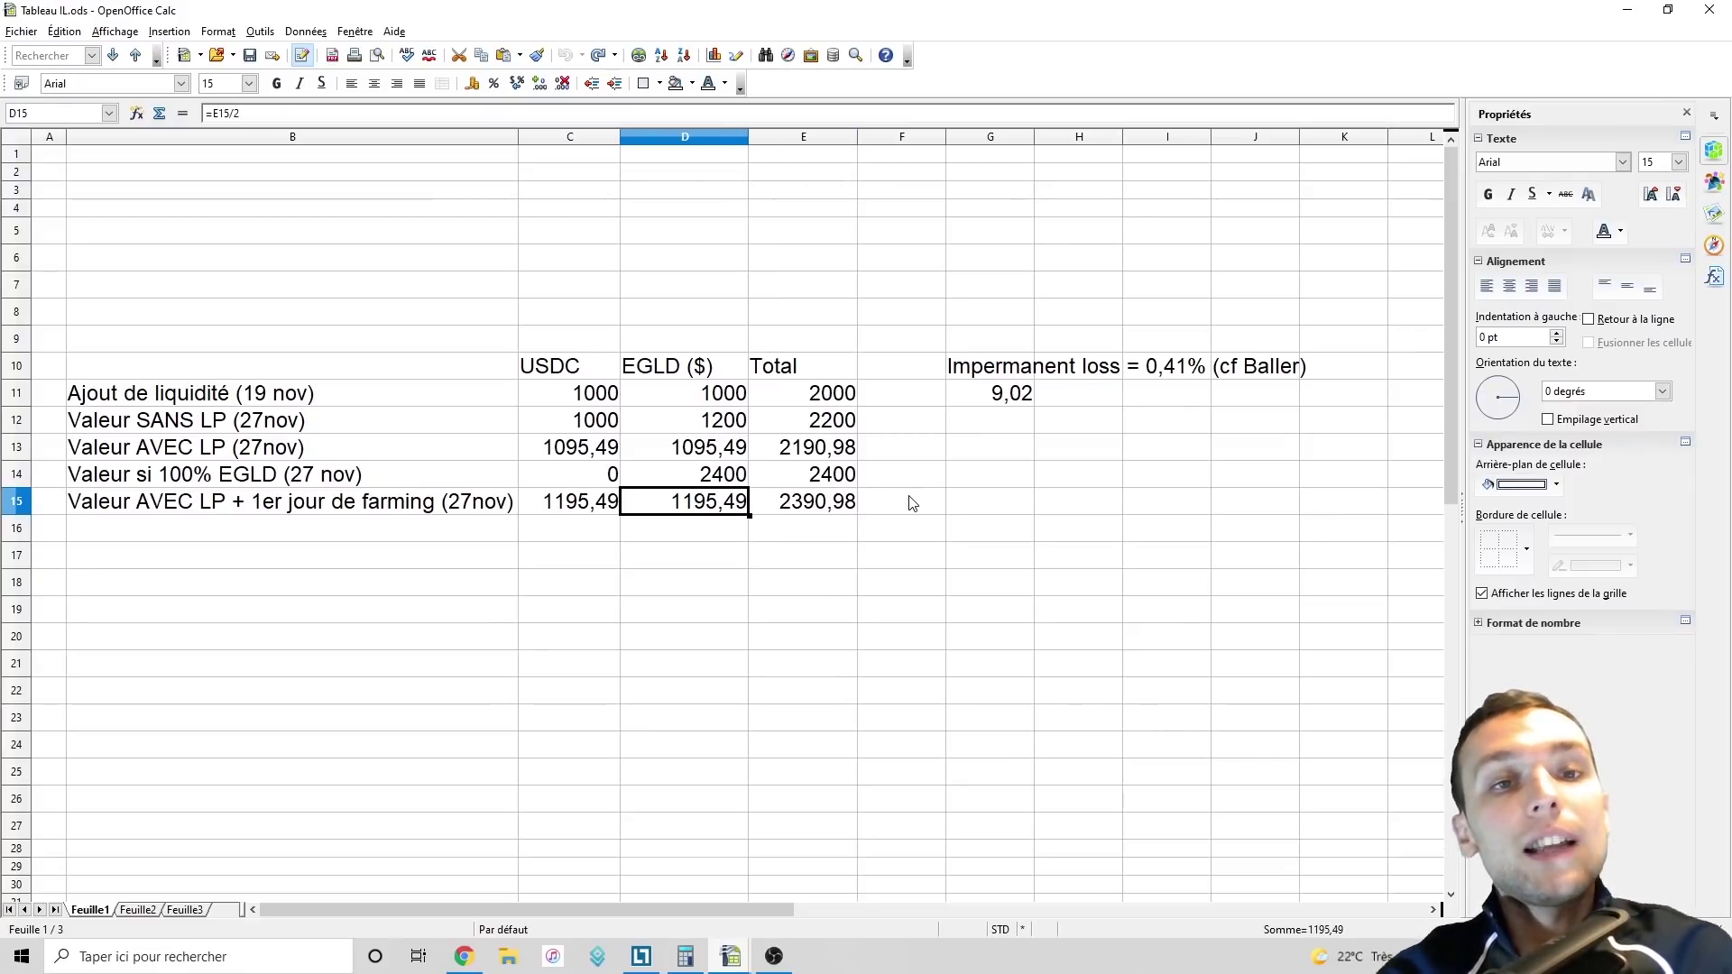
key(Up)
key(Left)
key(Right)
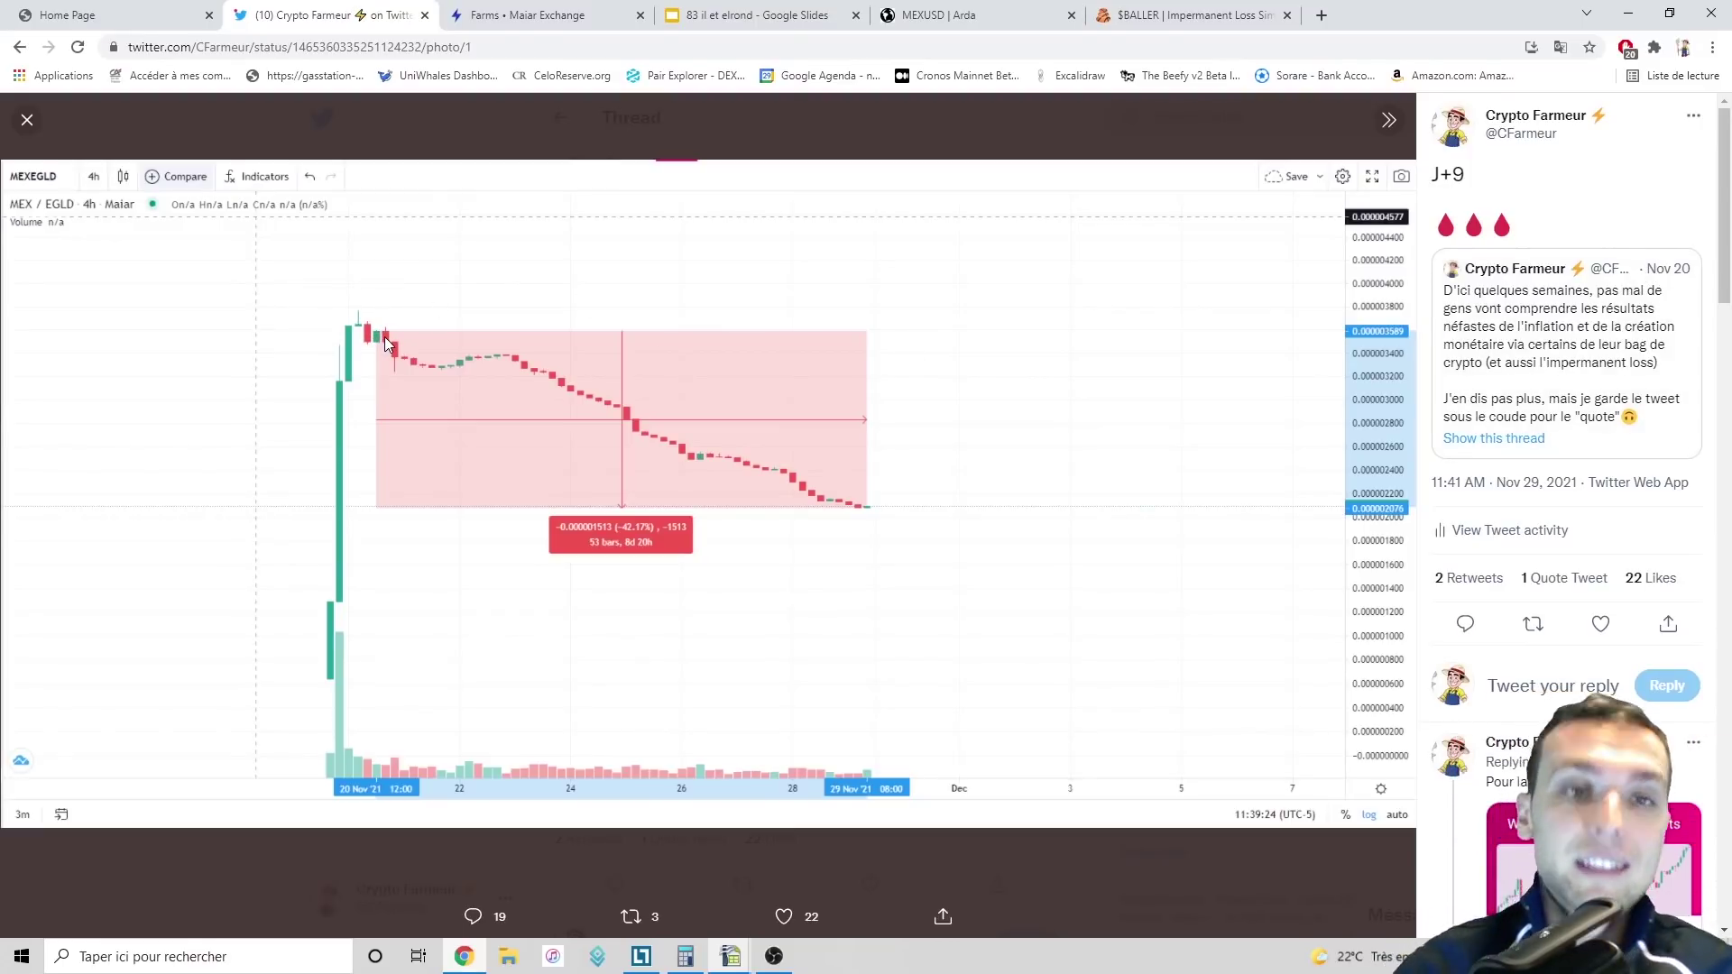
Step: Switch to the browser and review the Maiar Exchange farms and the MEXUSD price chart on Arda
click(938, 15)
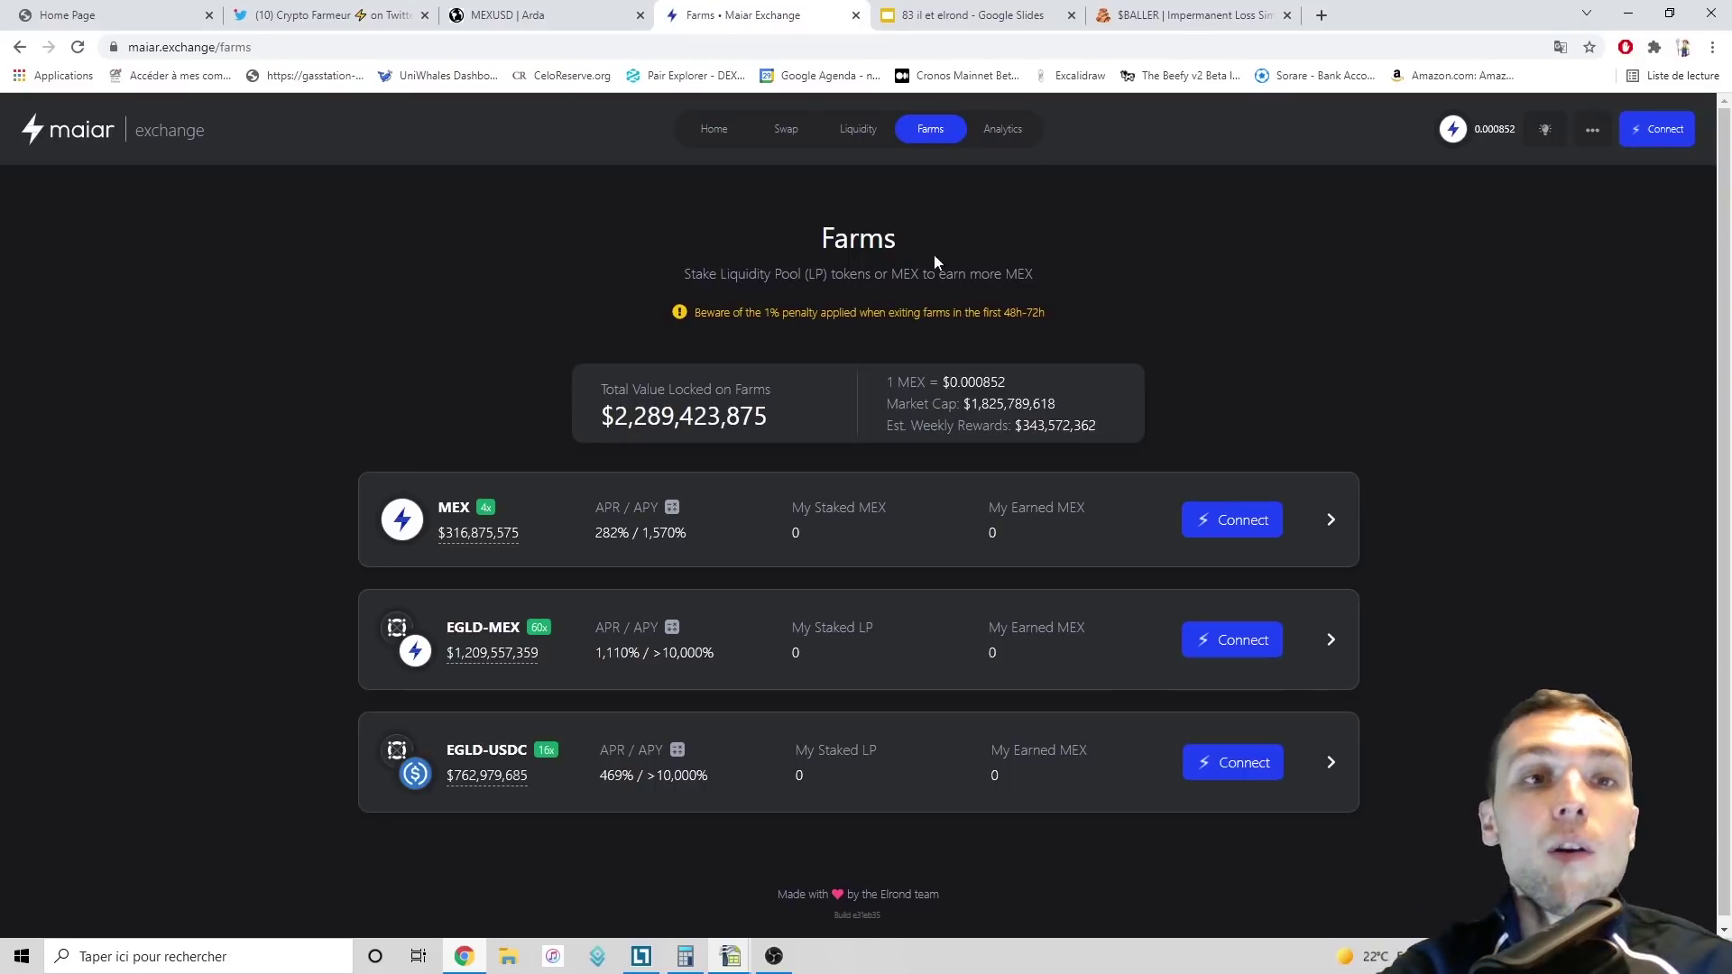
click(507, 15)
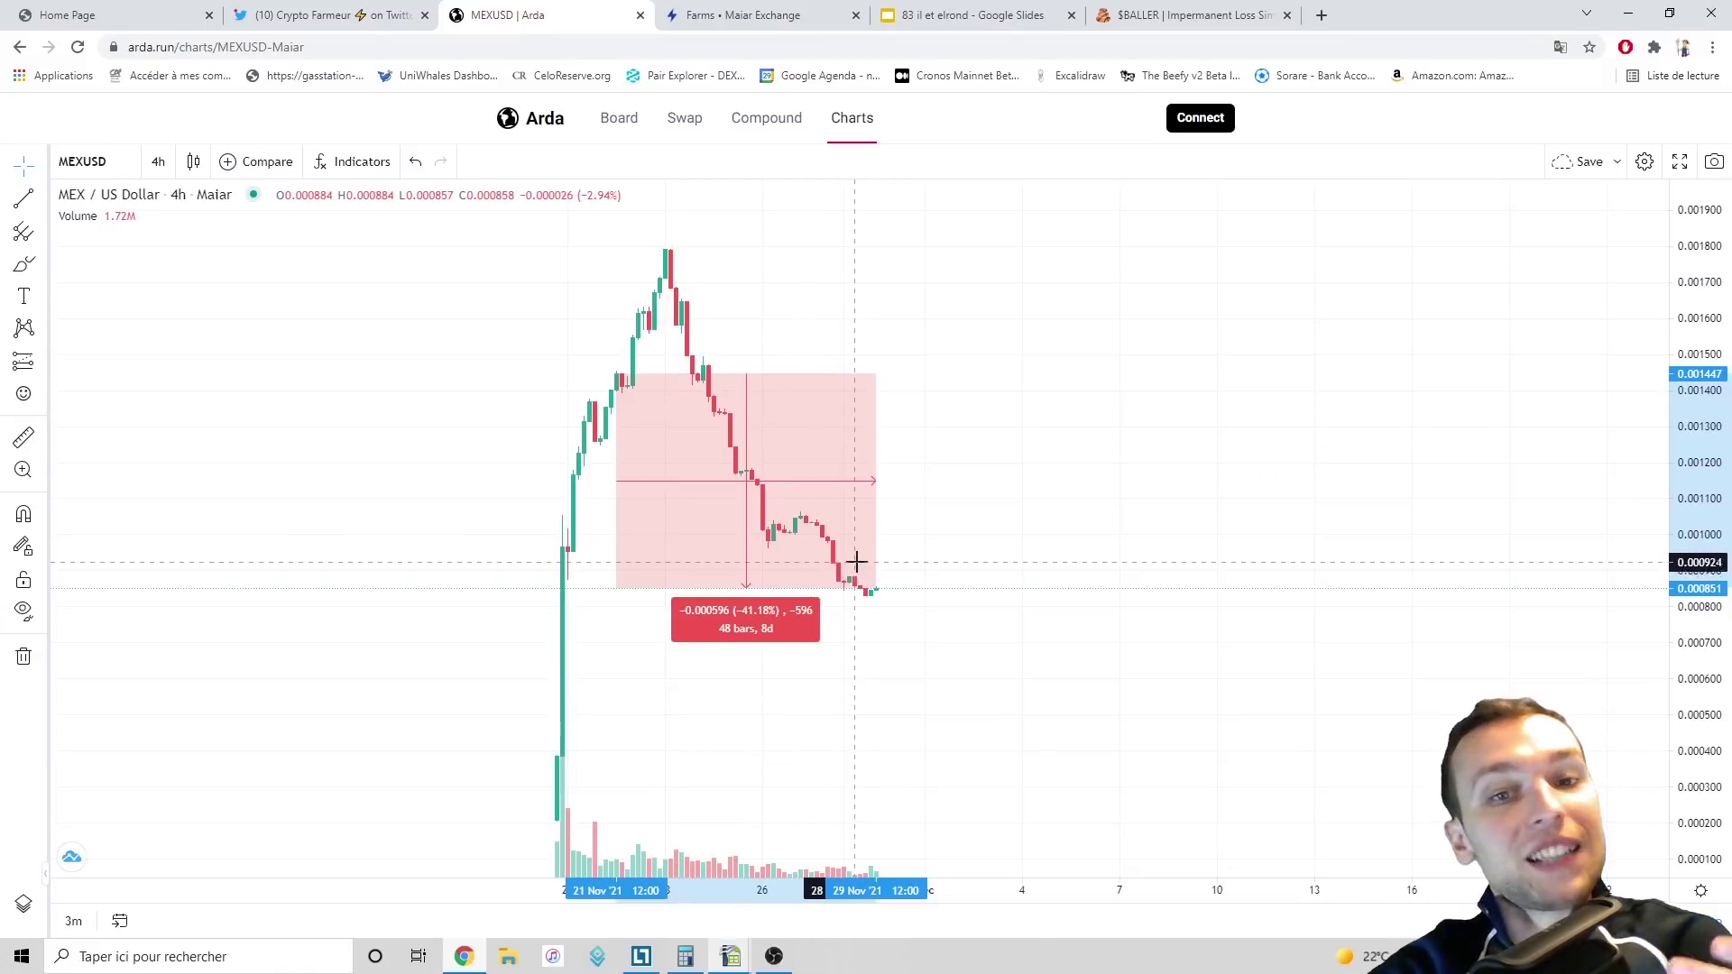
click(732, 14)
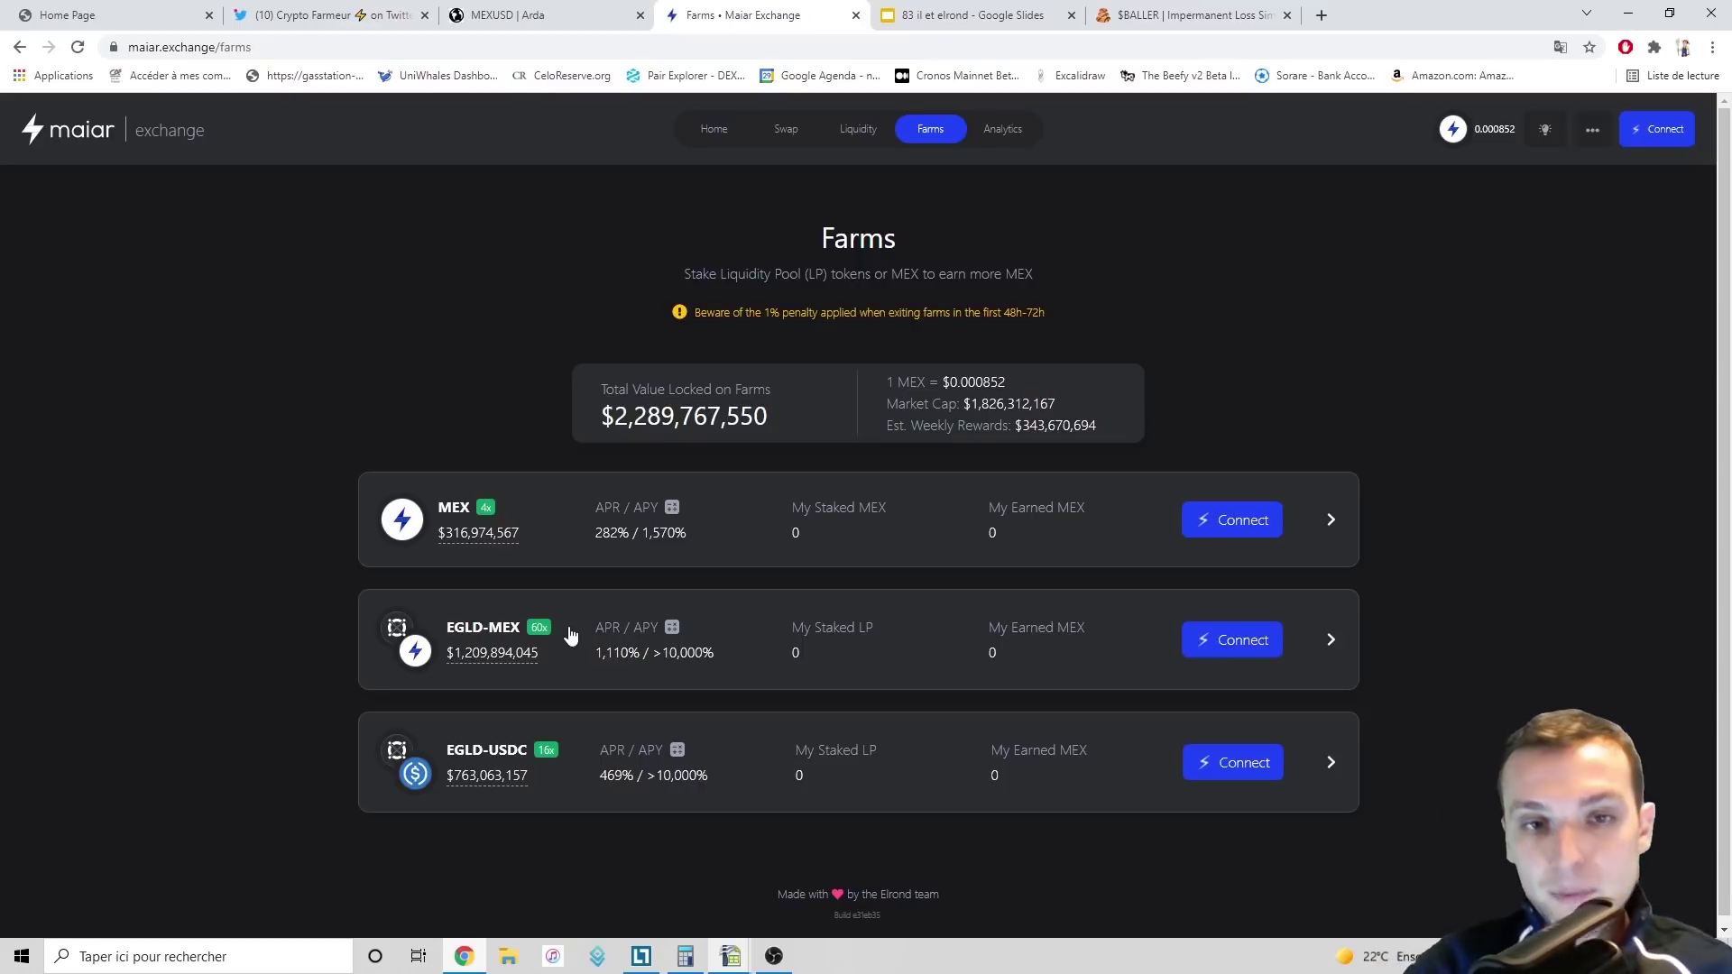
Step: Set the egld price change to 900% in the $BALLER impermanent loss simulator
click(1191, 15)
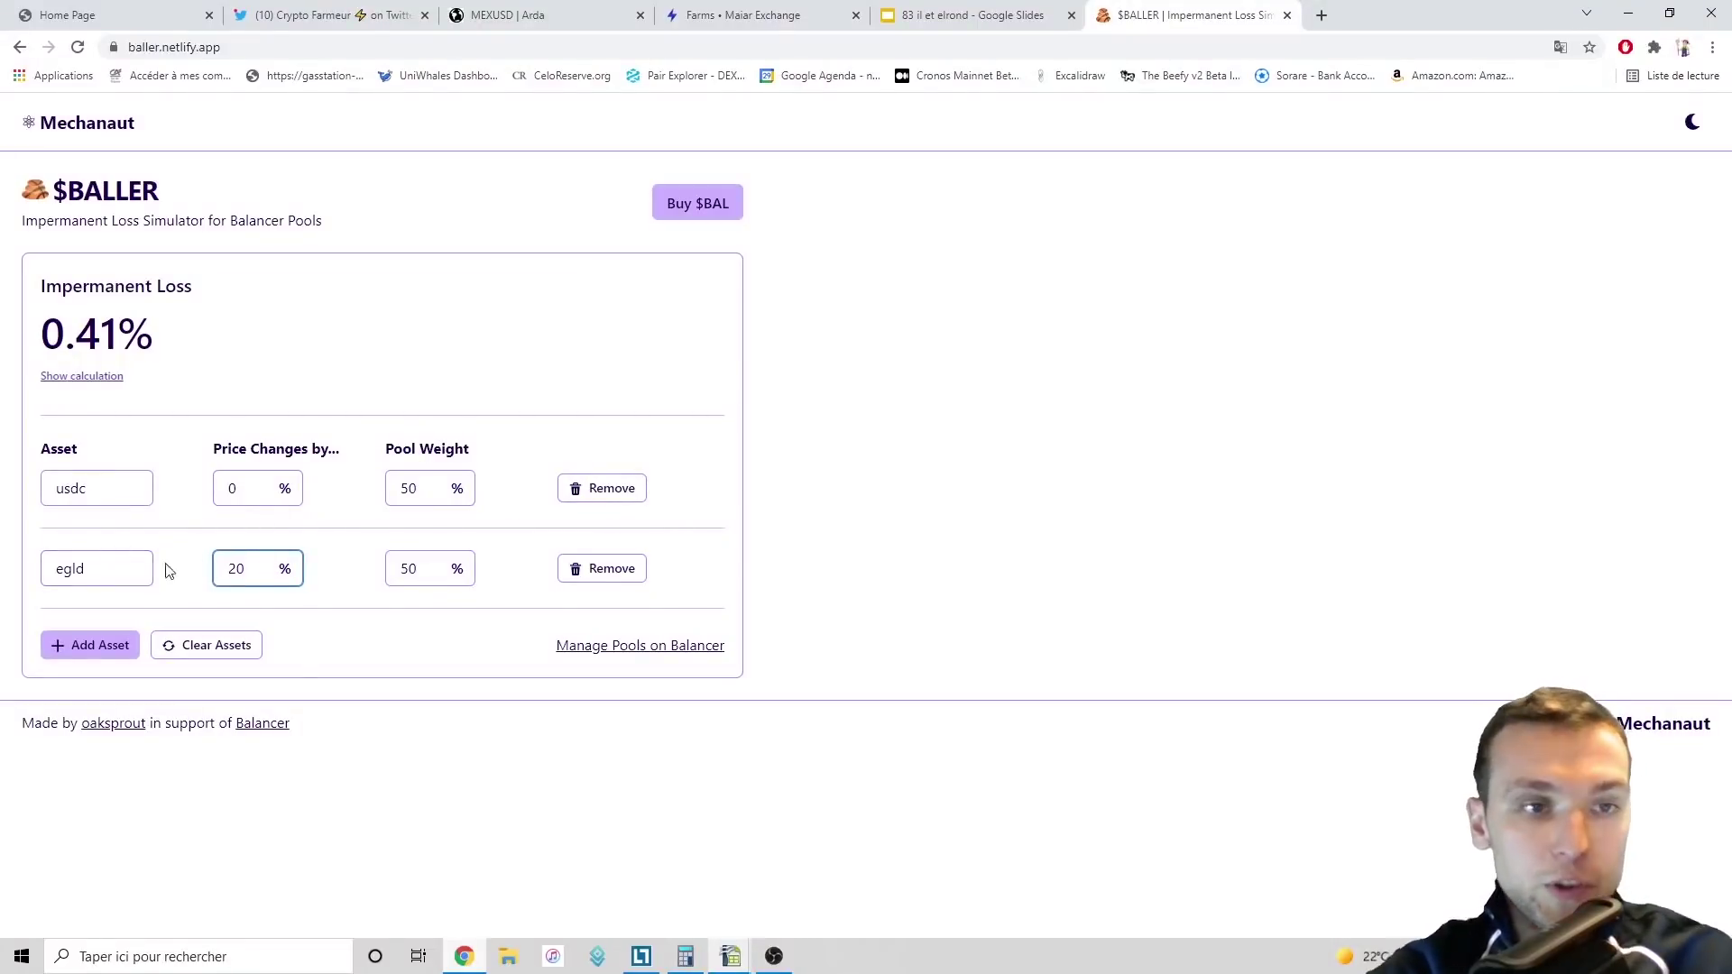
drag(260, 565, 220, 563)
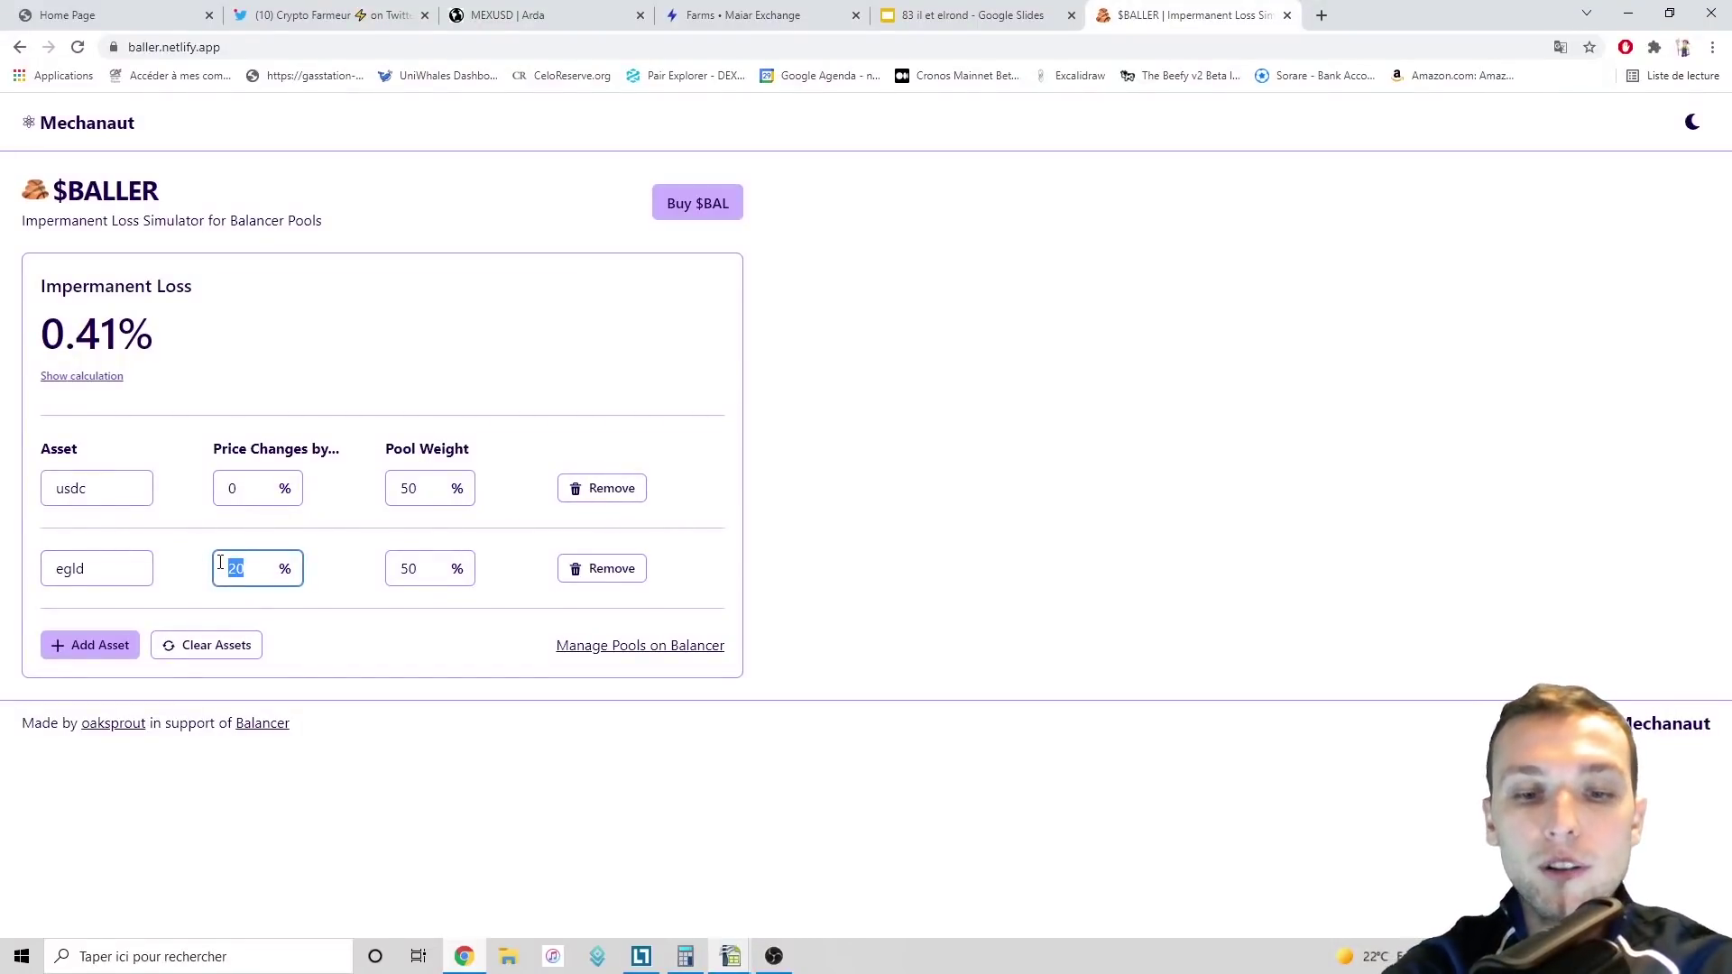
text(900)
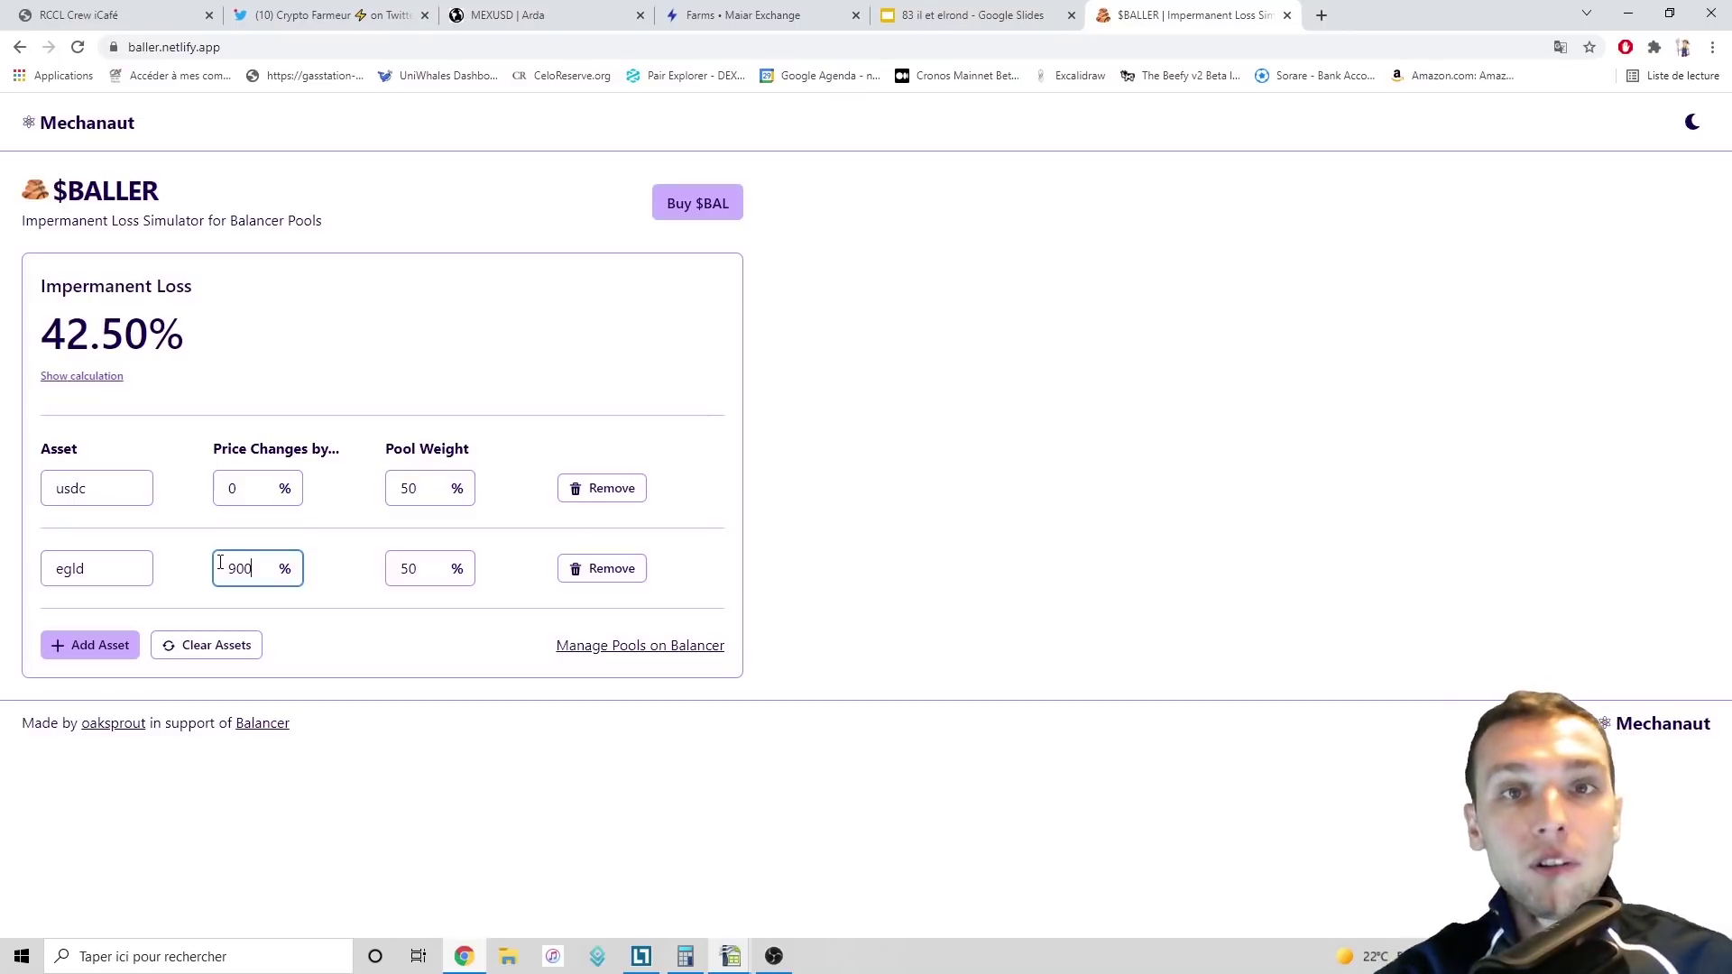
Step: Close the impermanent loss simulator page and look over the Crypto Farmeur profile on Twitter
mouse_move(871, 7)
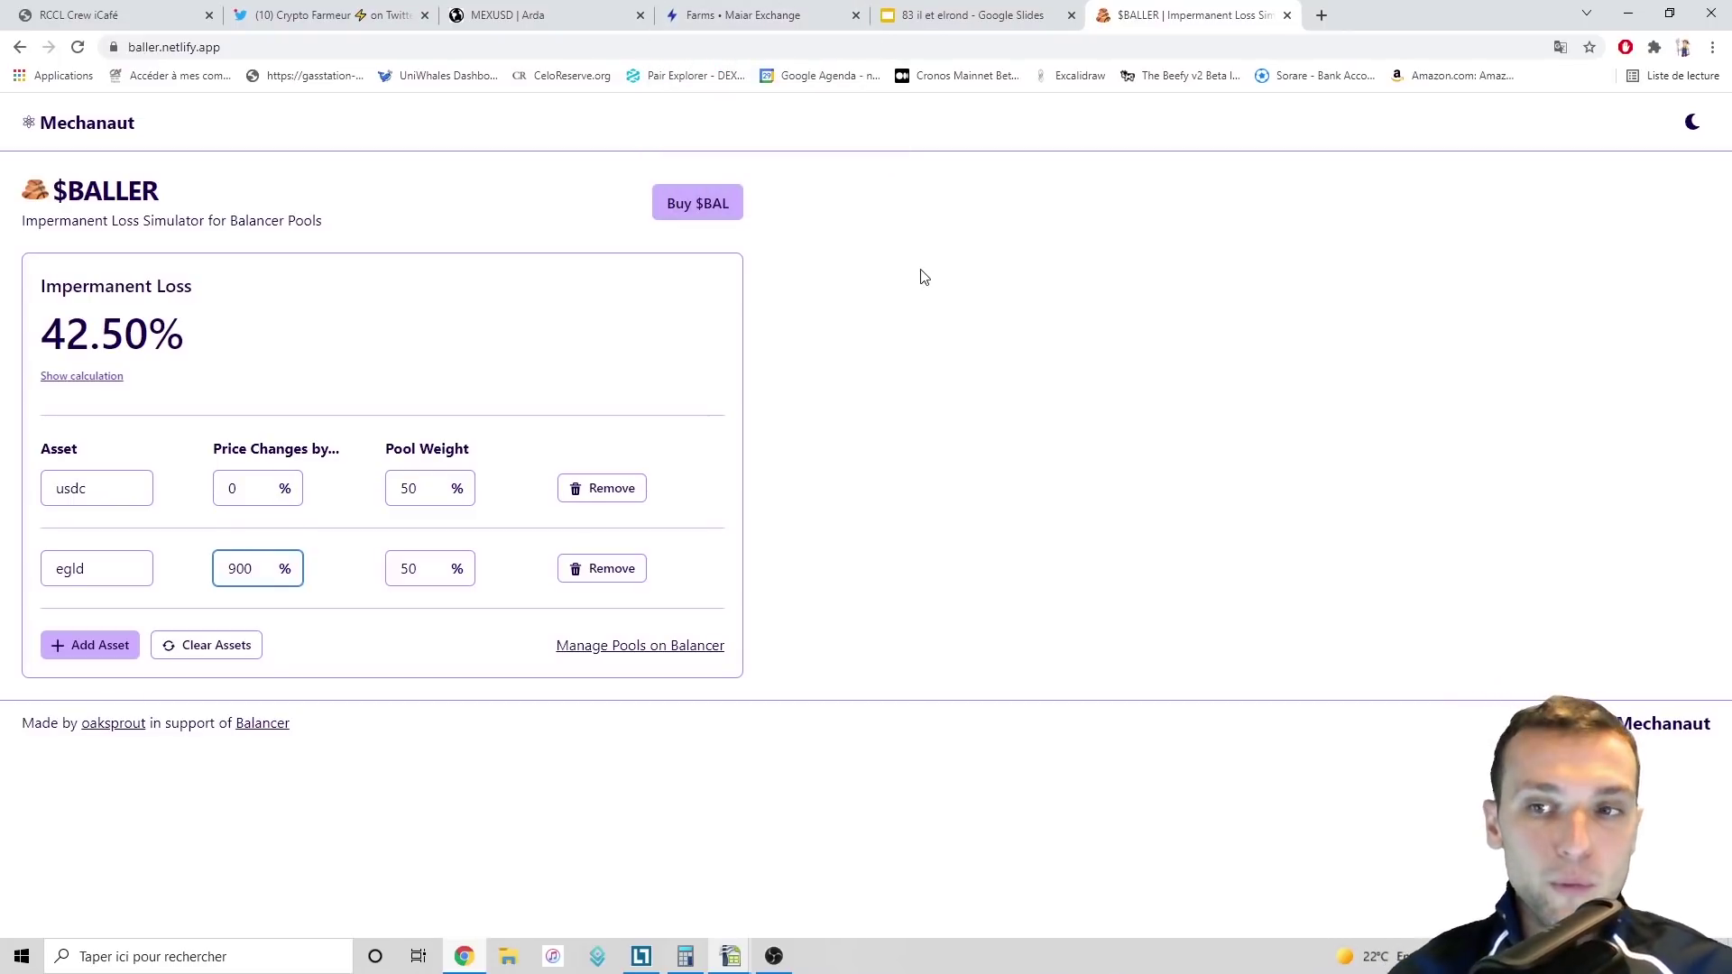
key(ctrl+w)
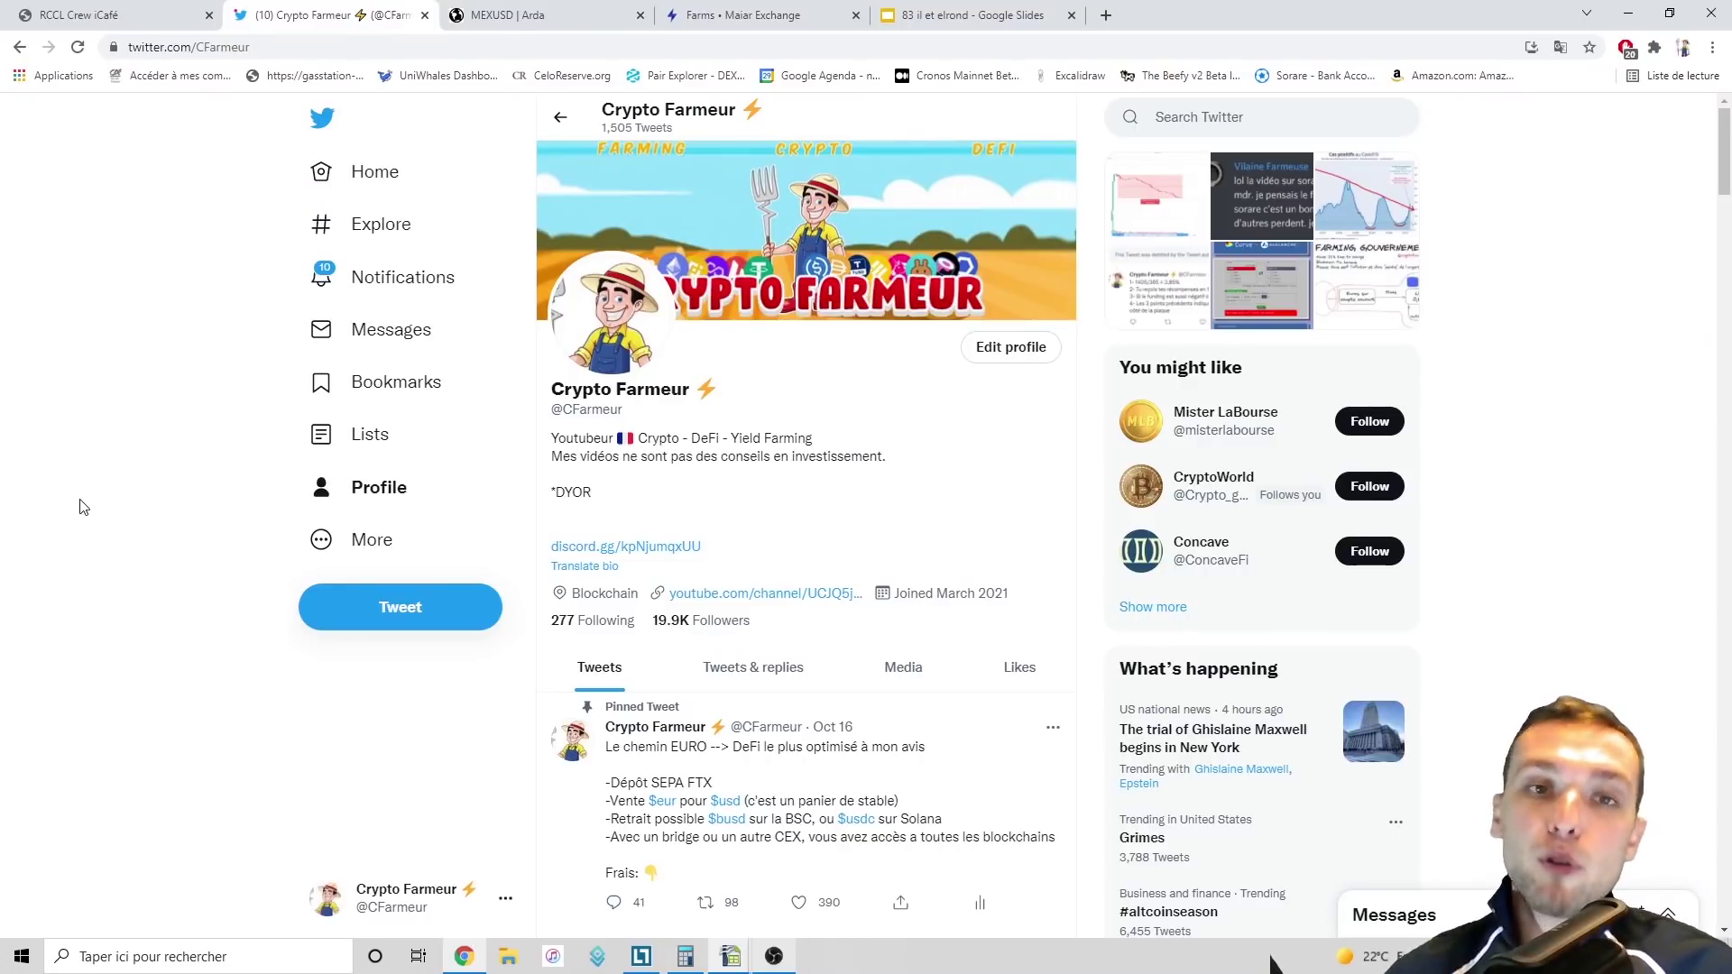
scroll(180, 496, down, 3)
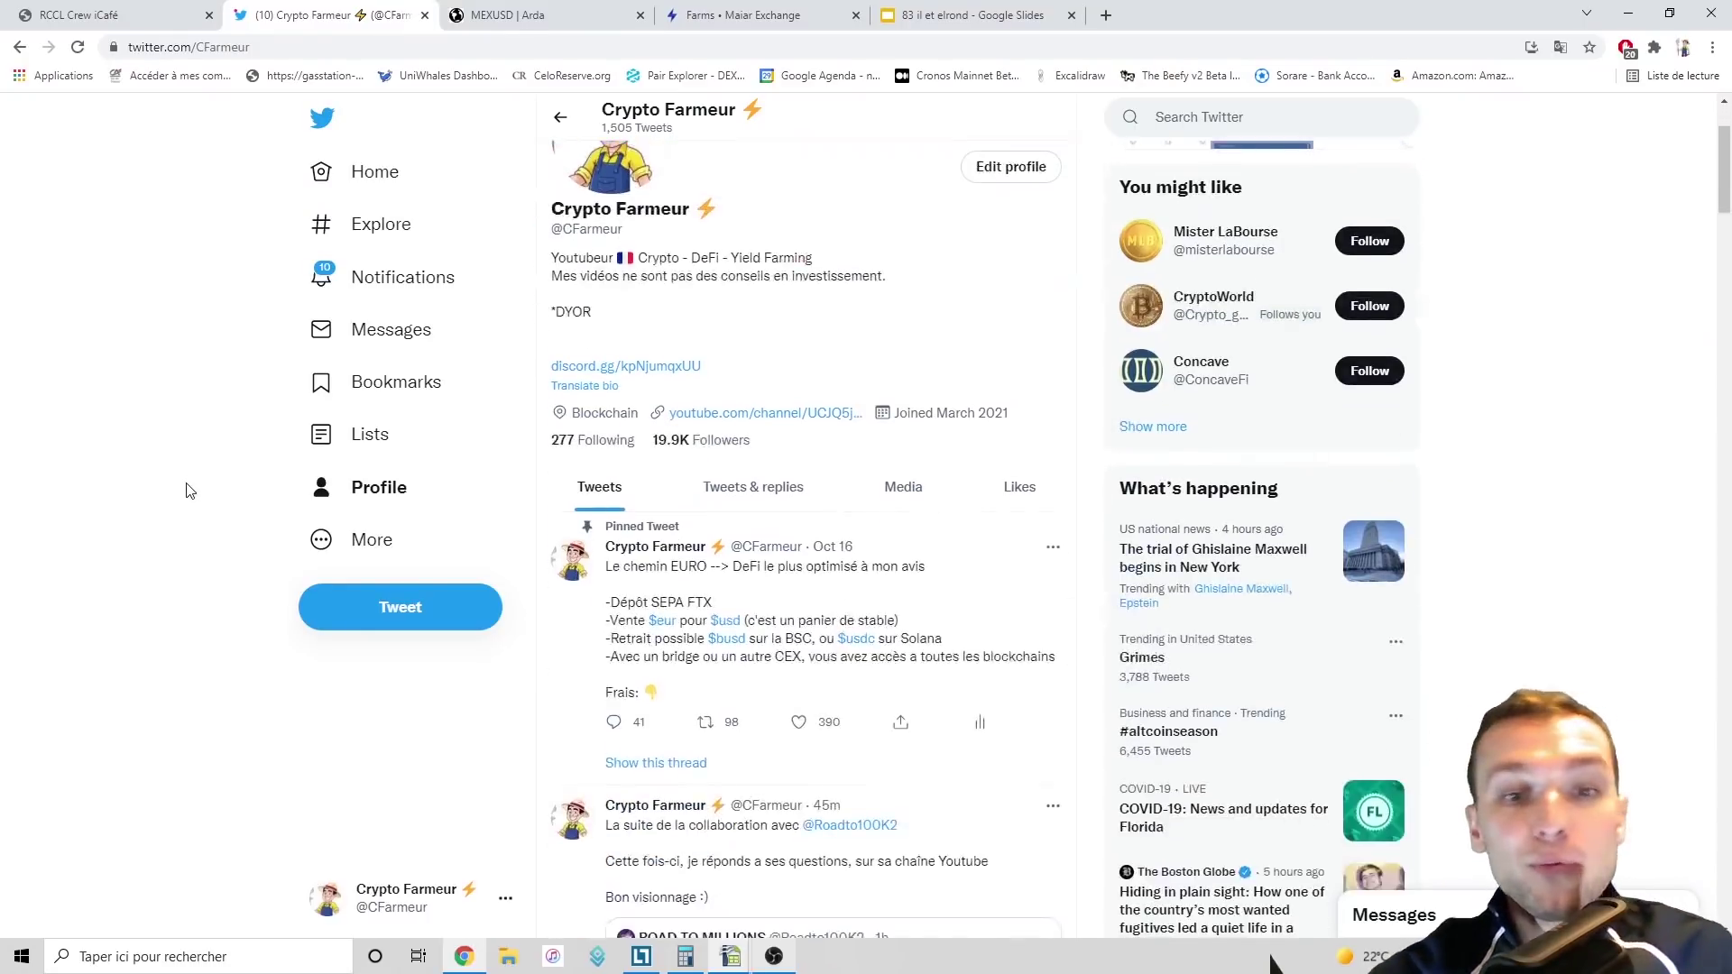
scroll(177, 506, up, 3)
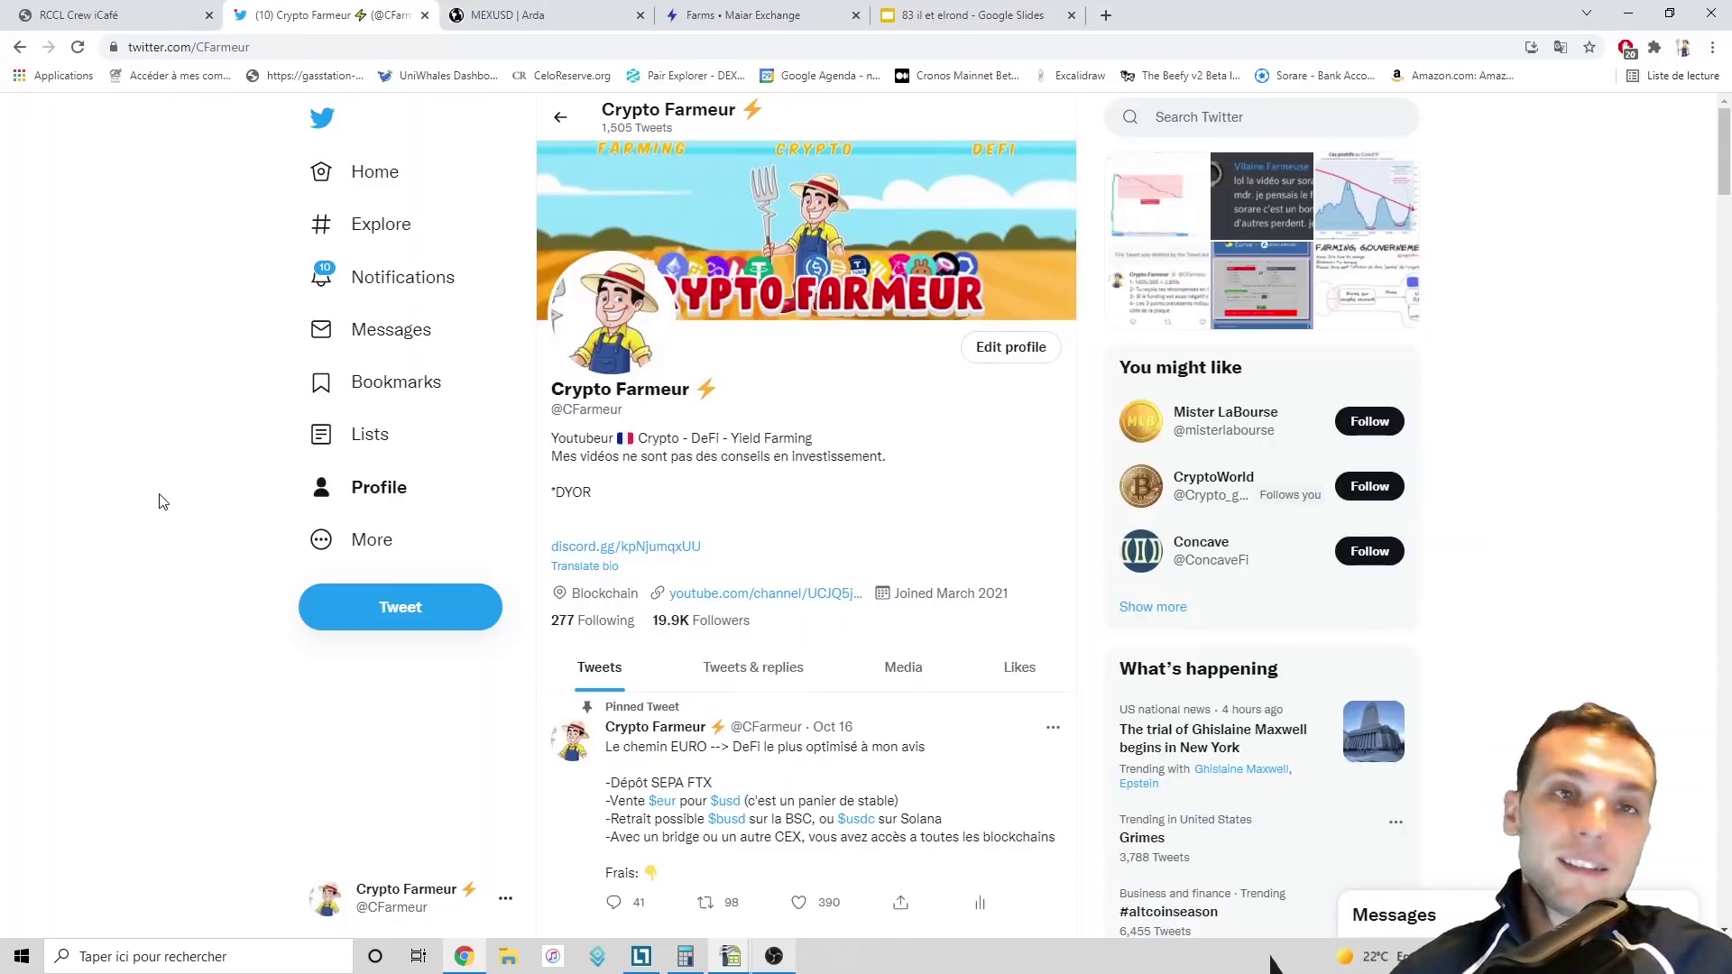